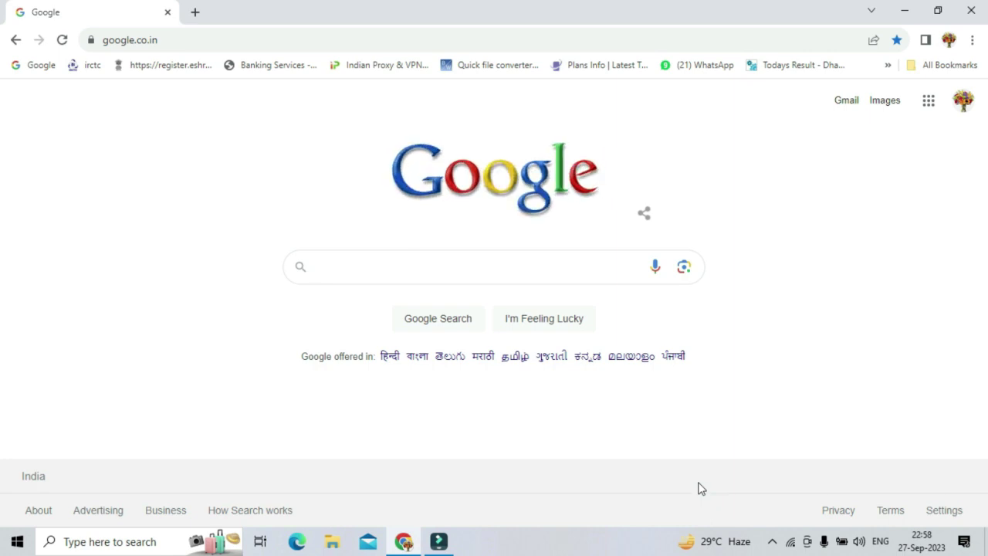
Search Google for 'wbbpe' and open the West Bengal Board of Primary Education result
type("w")
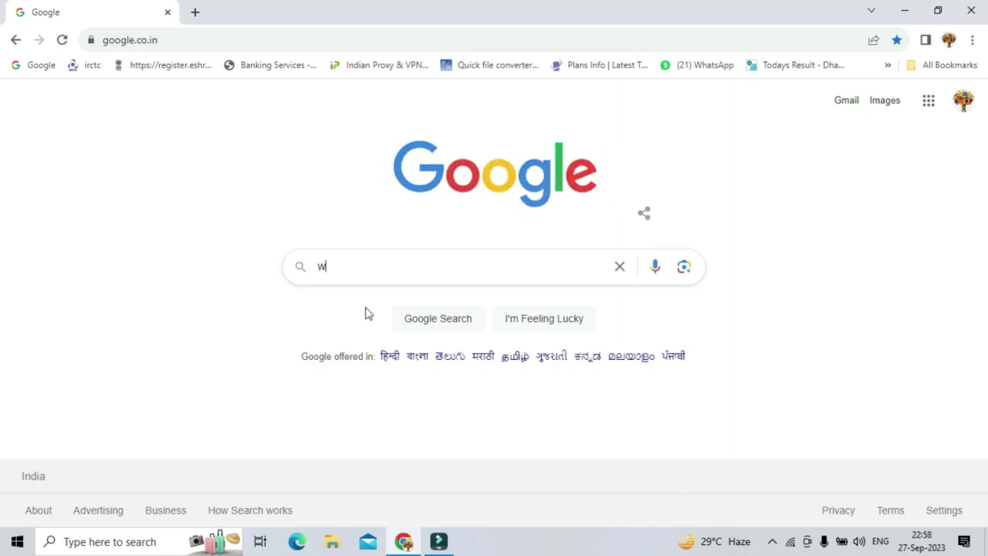
type("bbp")
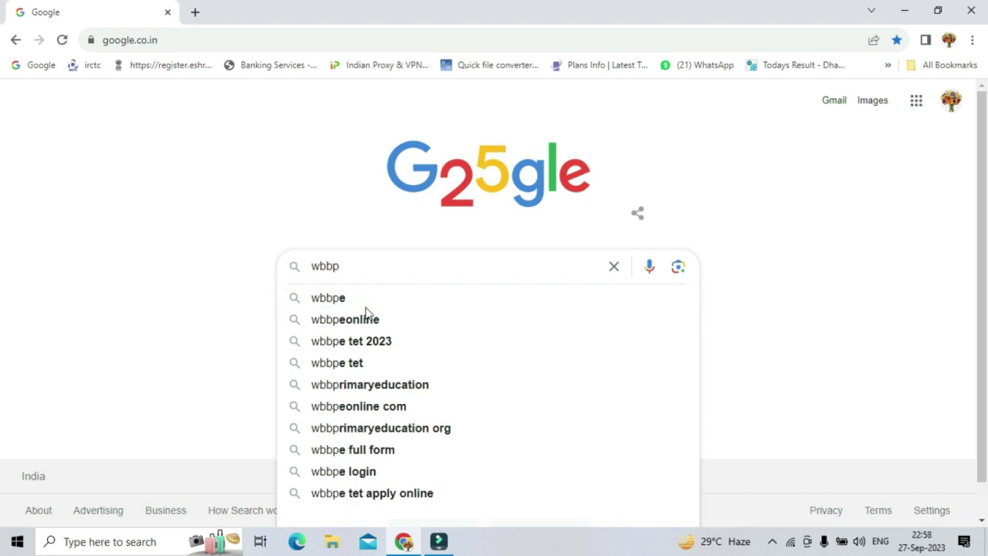
type("e")
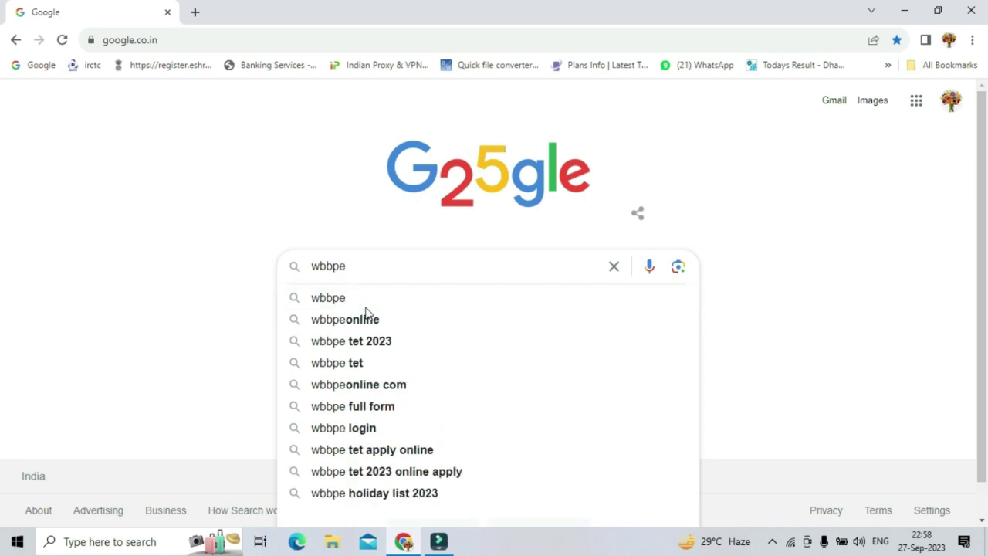
key("Return")
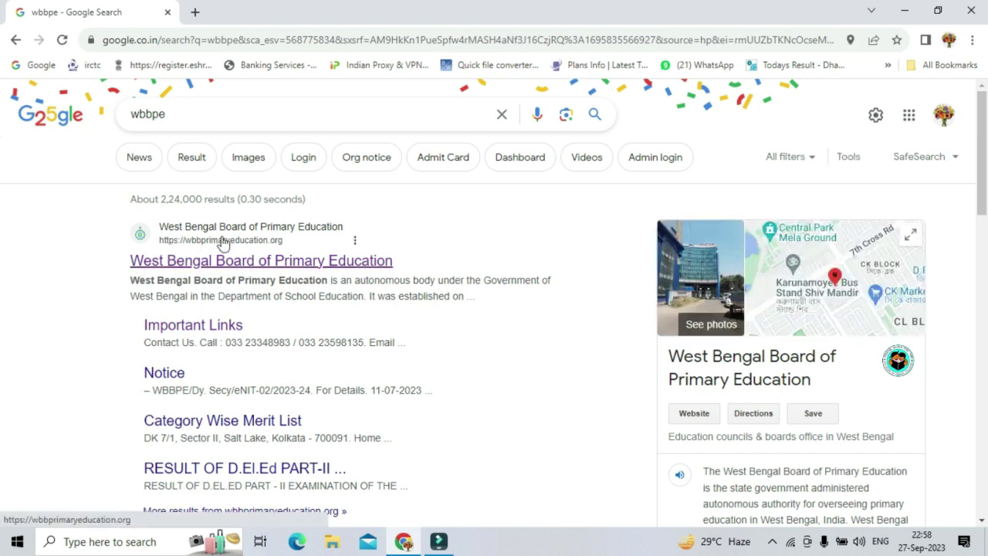
left_click(229, 234)
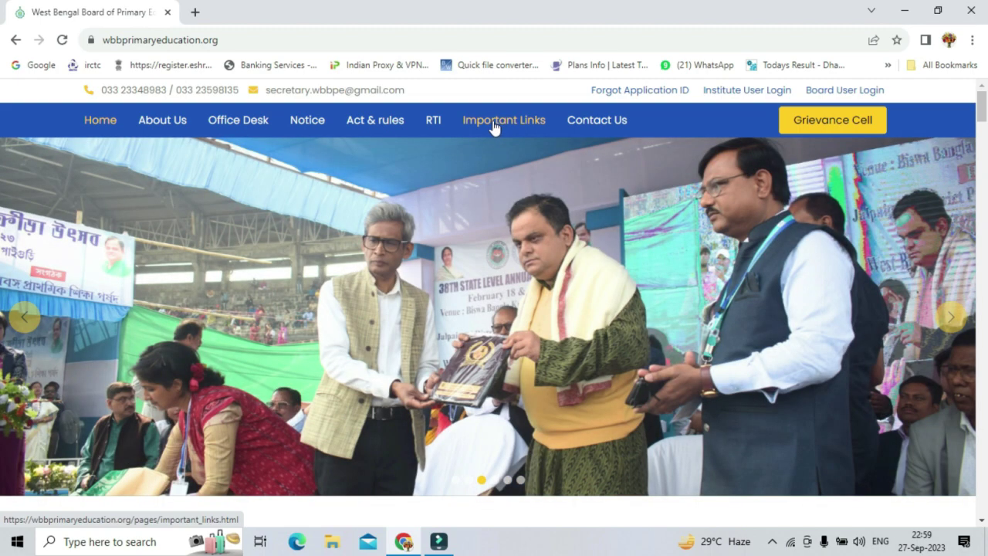
From Important Links, open the 'Online Application for Teacher Eligibility Test-2023' portal
left_click(494, 125)
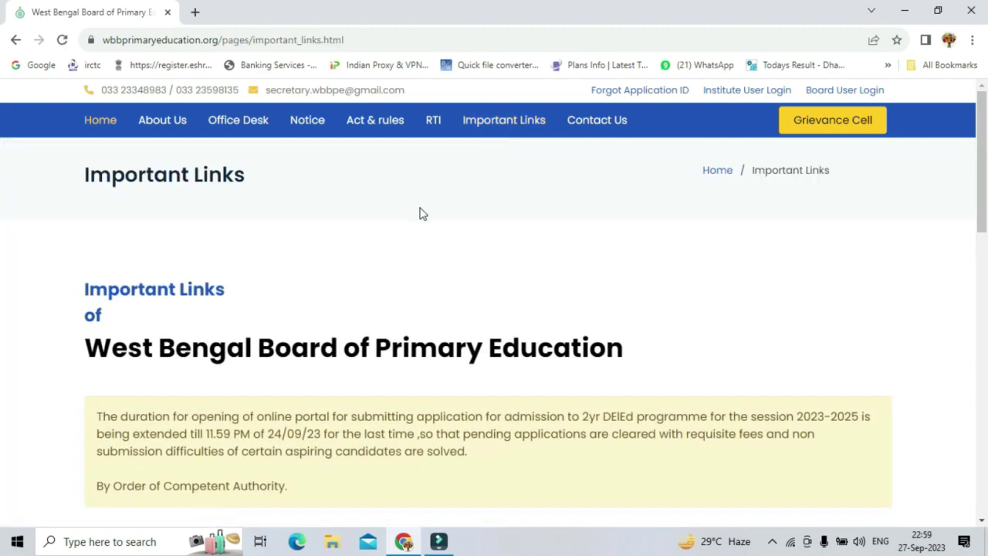
scroll(422, 213, "down", 3)
scroll(423, 213, "down", 1)
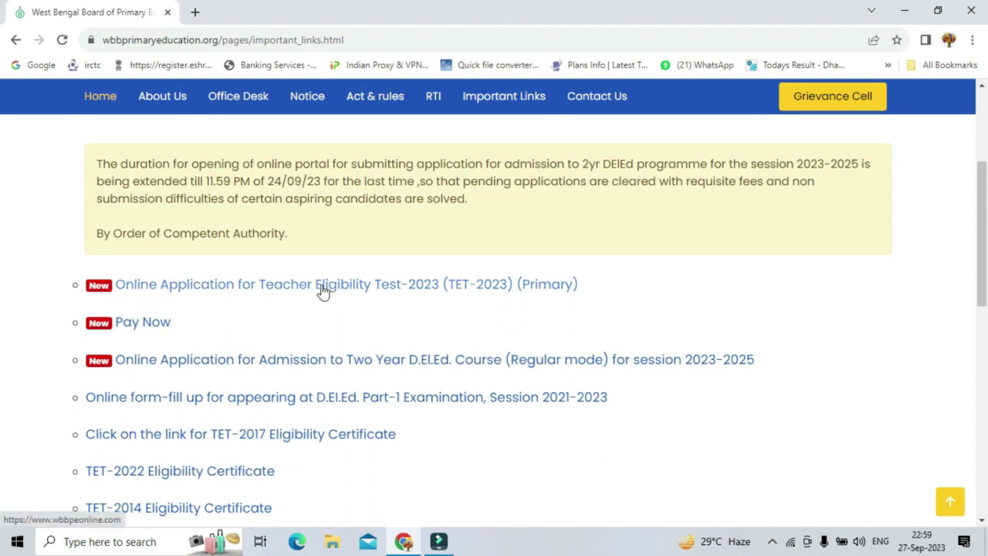
left_click(397, 287)
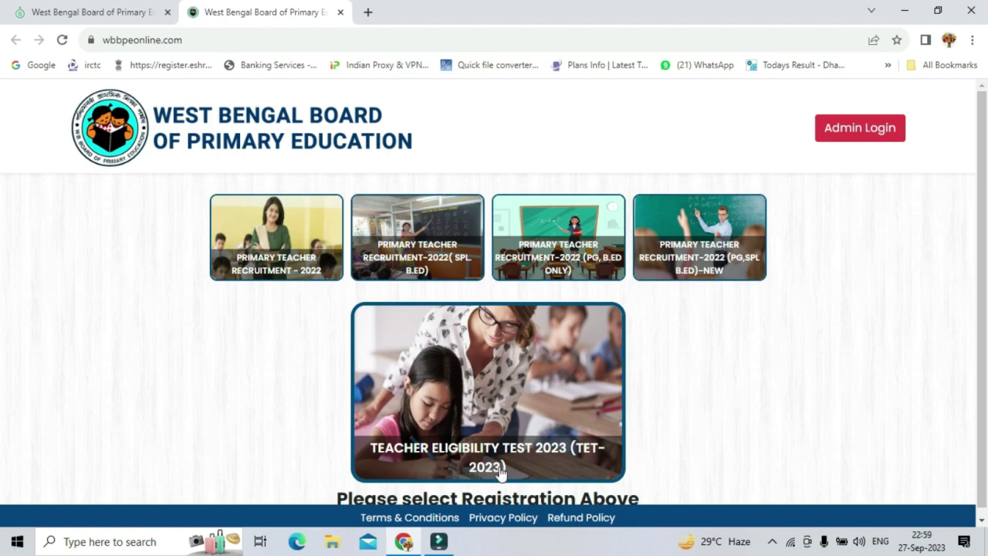
Open the TEACHER ELIGIBILITY TEST 2023 (TET-2023) tile
left_click(476, 397)
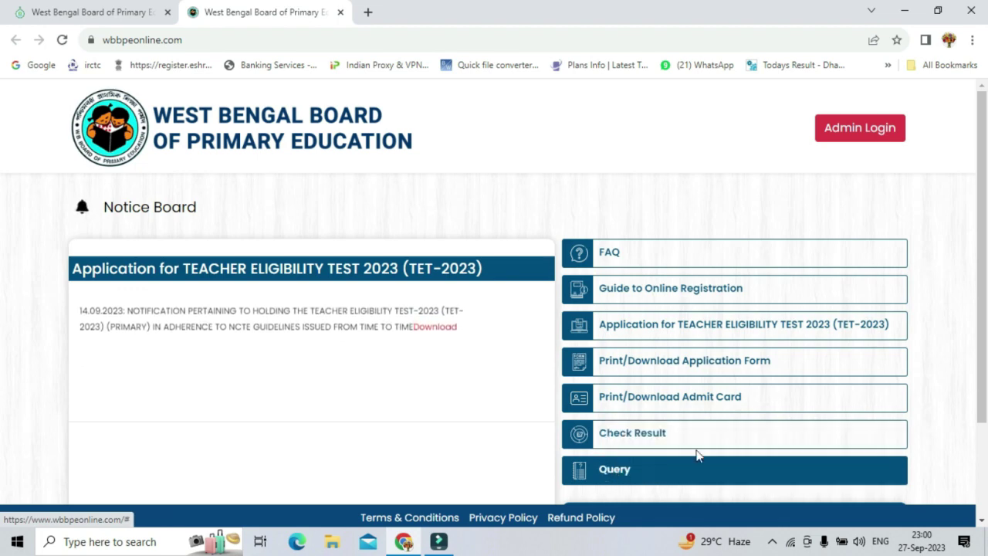
Start the TET-2023 application, enter the candidate's e-mail and mobile number, and request an OTP
left_click(624, 334)
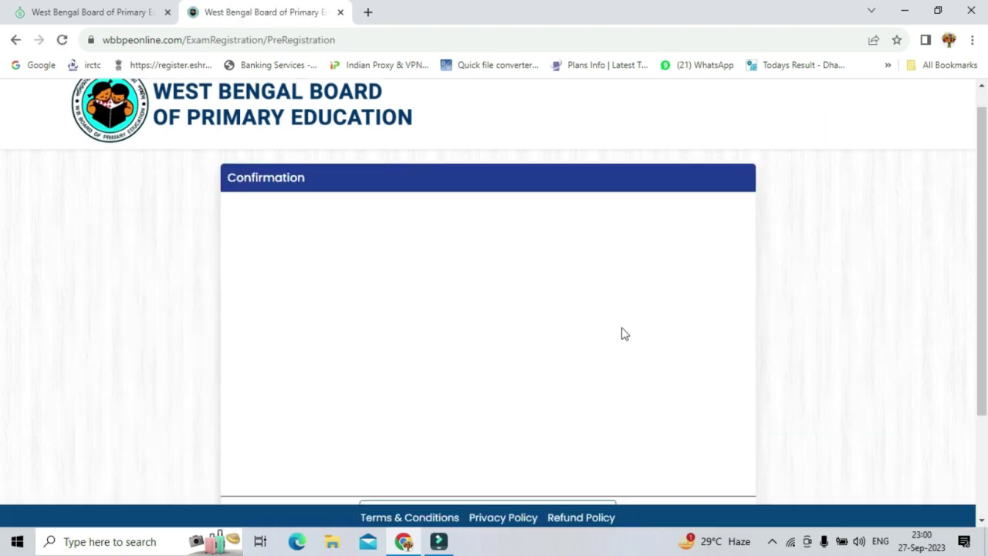
scroll(772, 278, "down", 2)
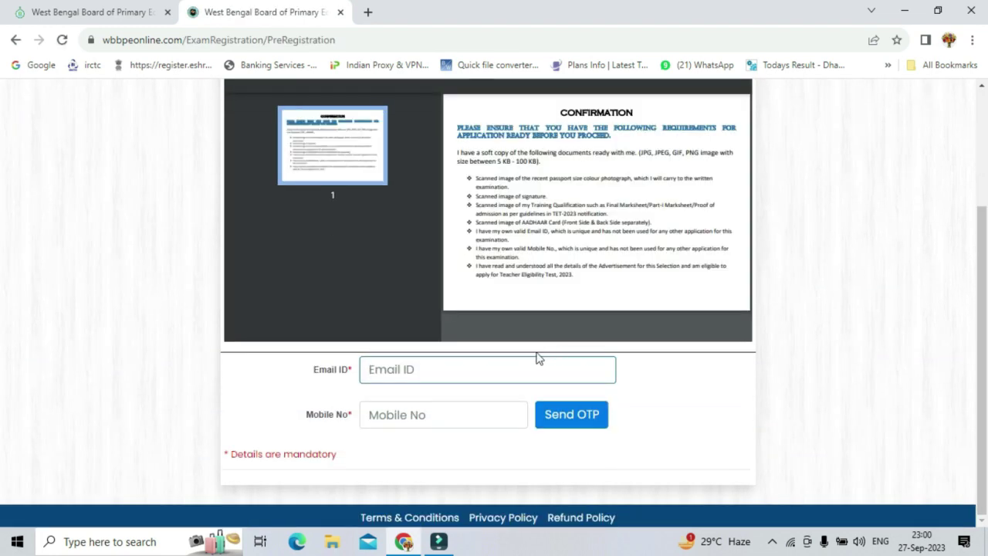
left_click(438, 370)
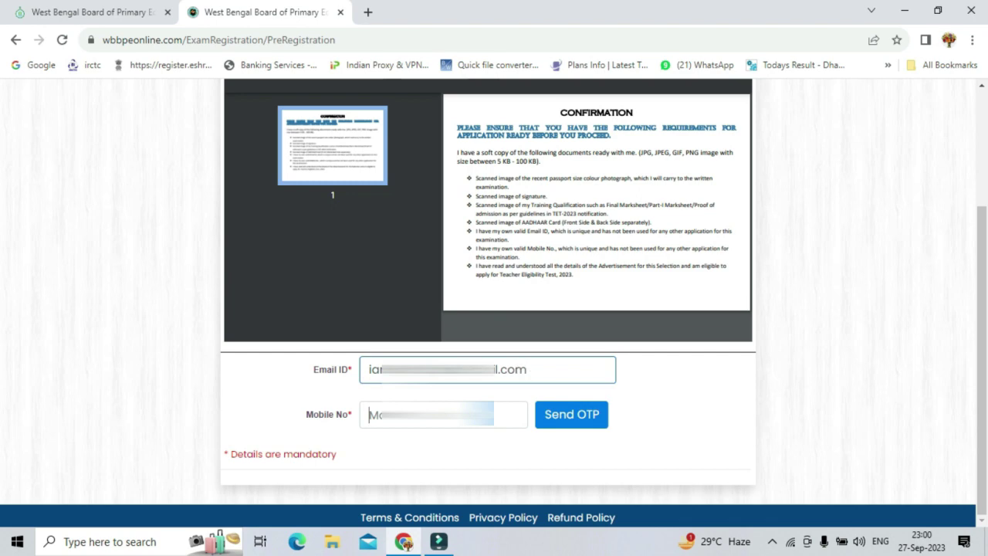
type("93")
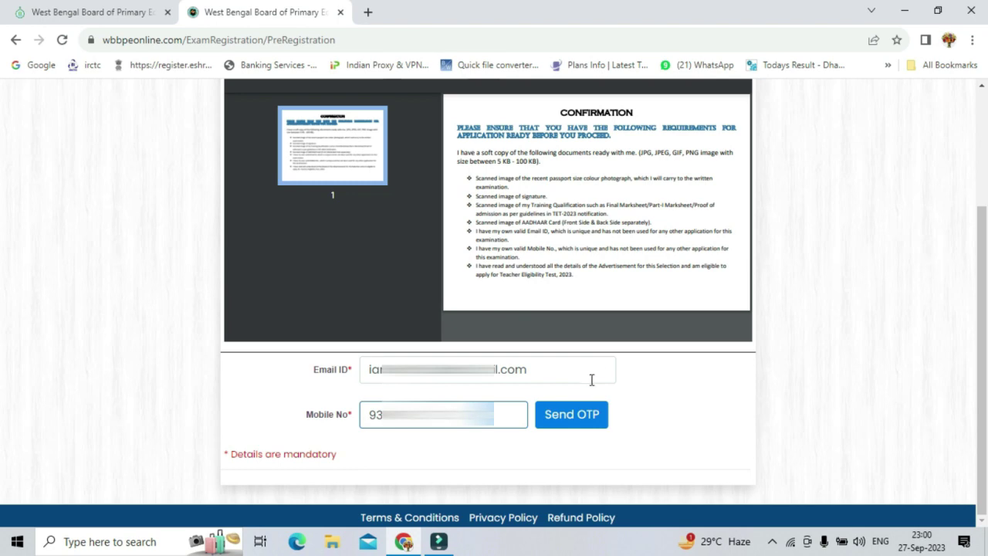
left_click(592, 418)
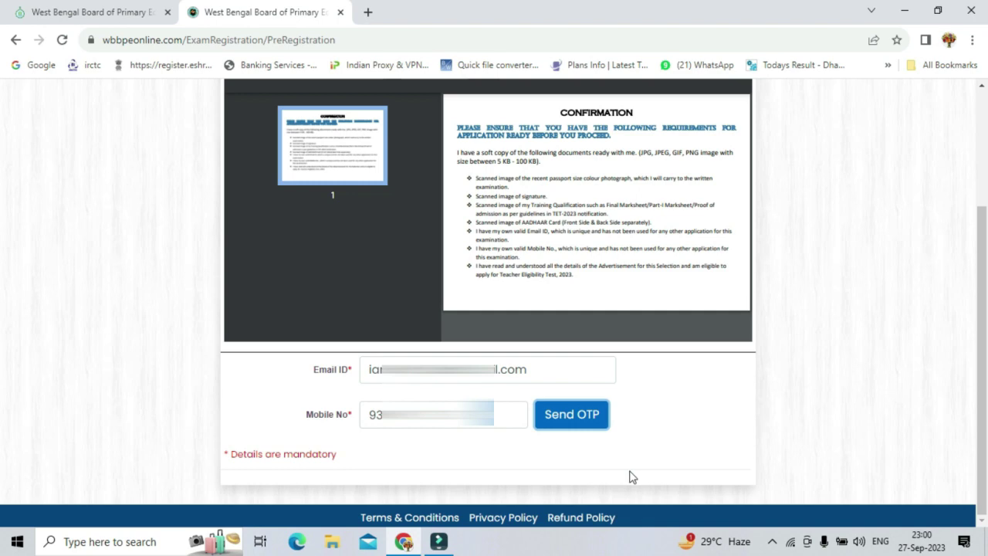
left_click(576, 419)
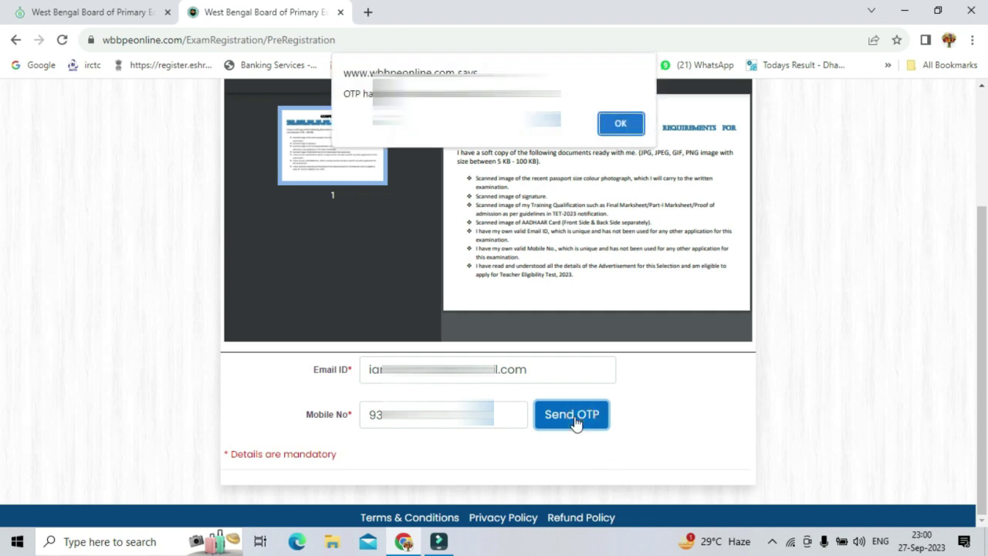
left_click(621, 125)
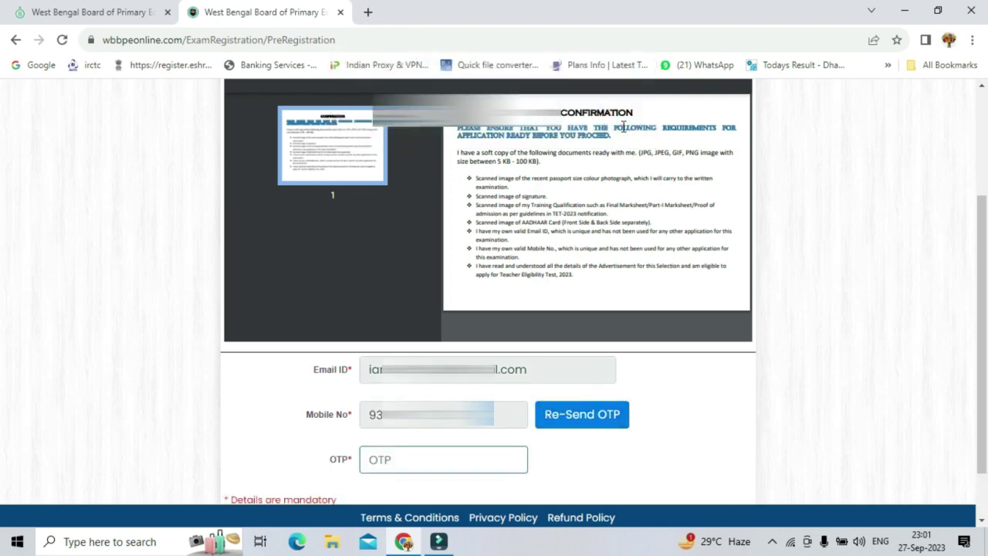
Enter the received OTP and submit it to open the registration form
scroll(415, 258, "down", 1)
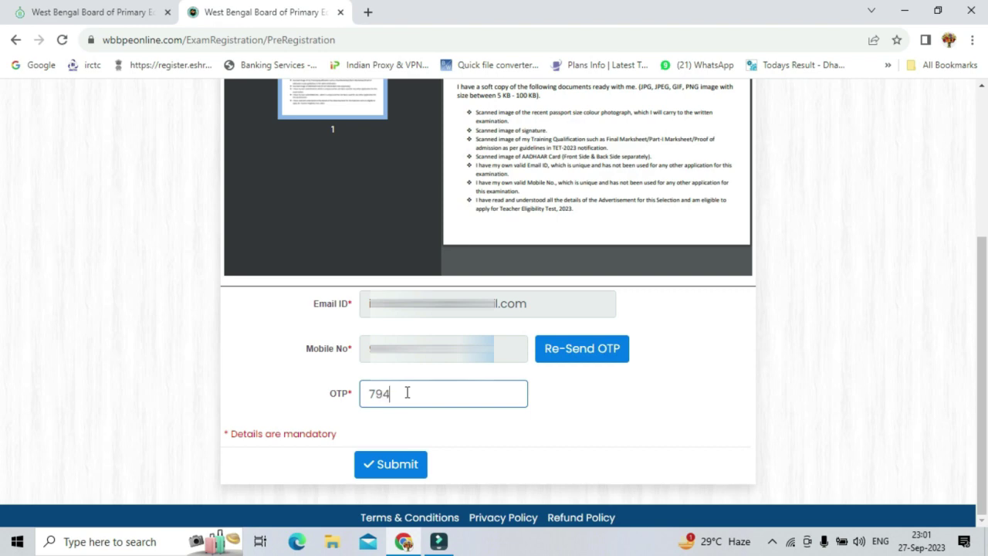
type("0")
left_click(390, 464)
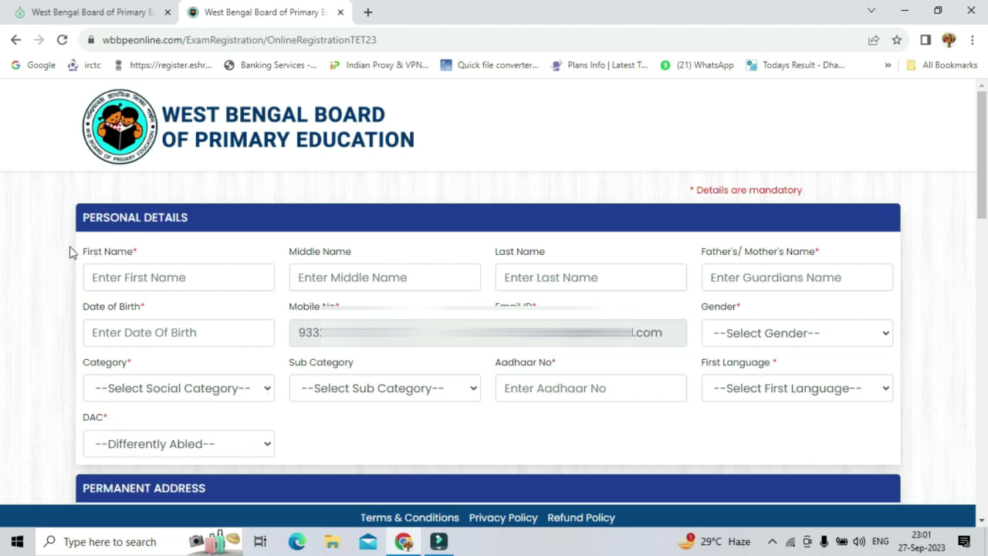
left_click(145, 277)
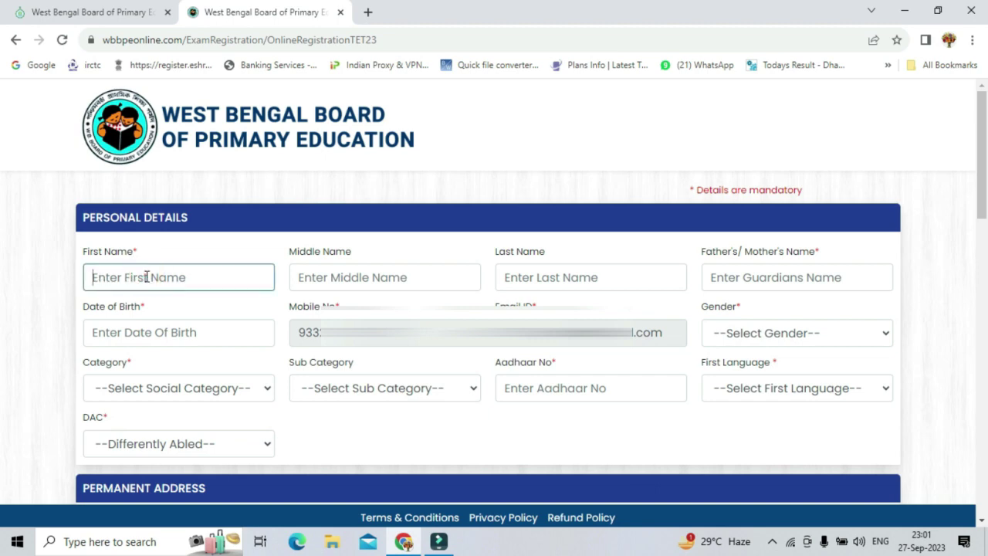
key("Tab")
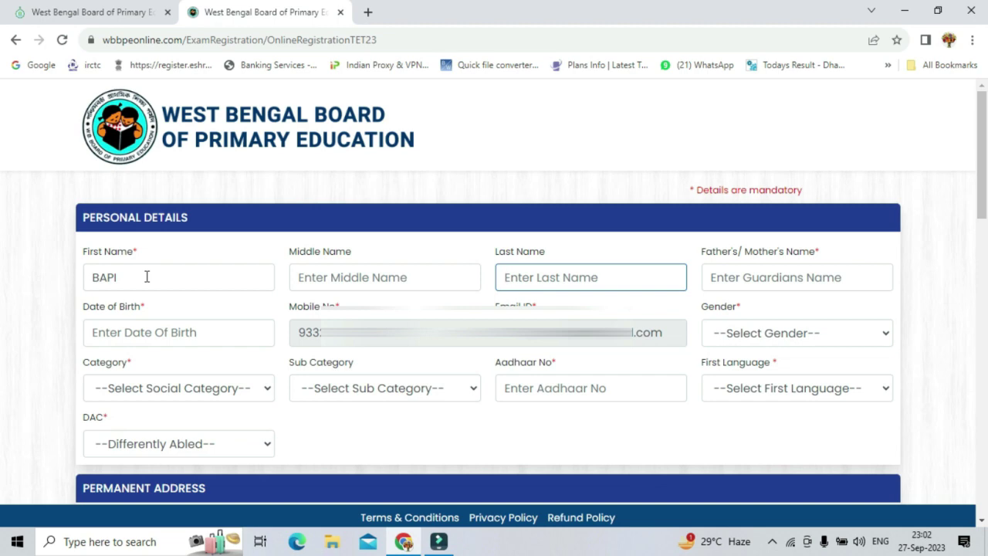
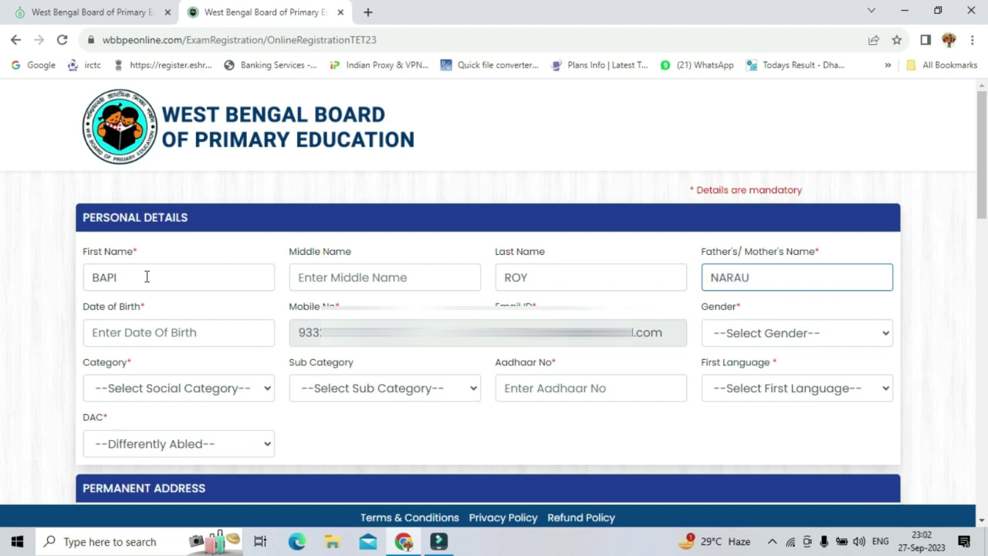
key("Tab")
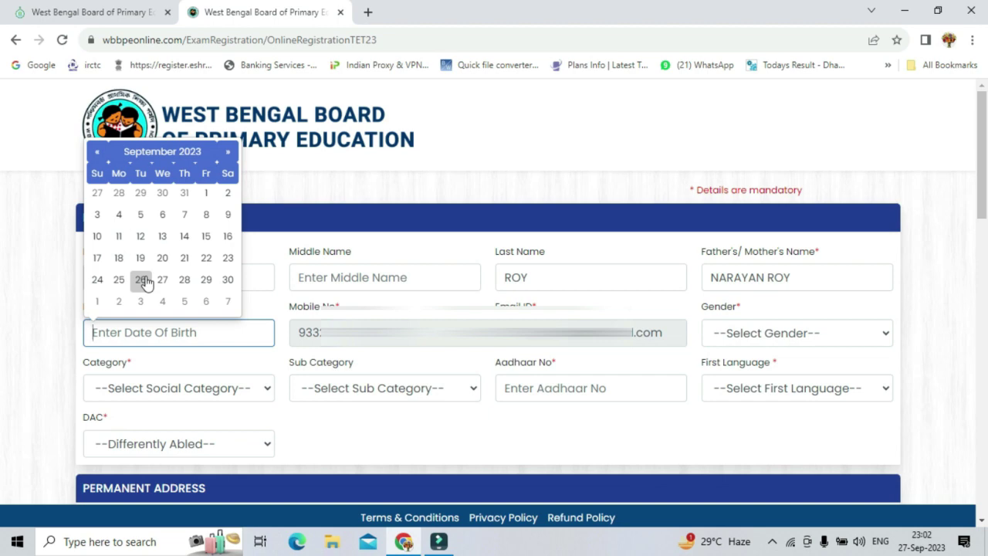
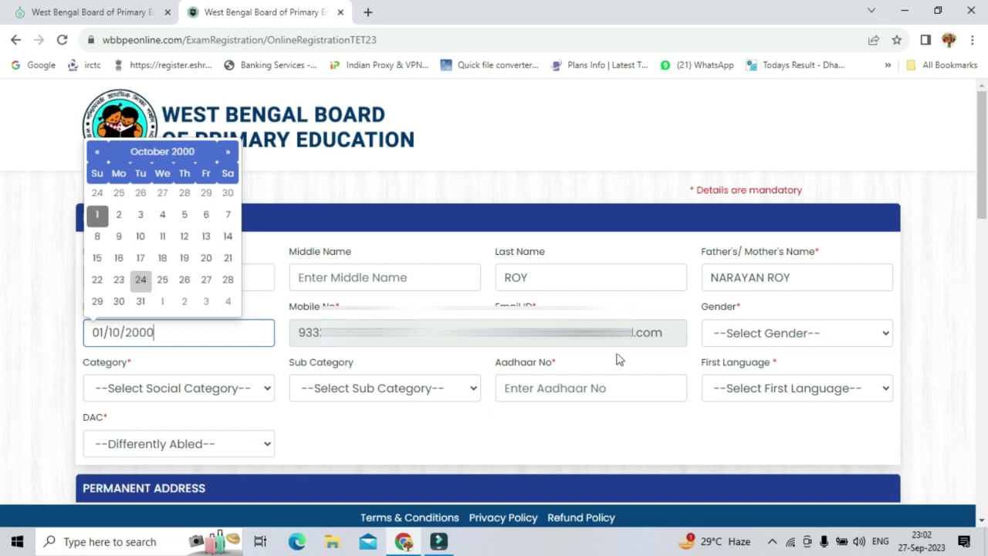
left_click(792, 340)
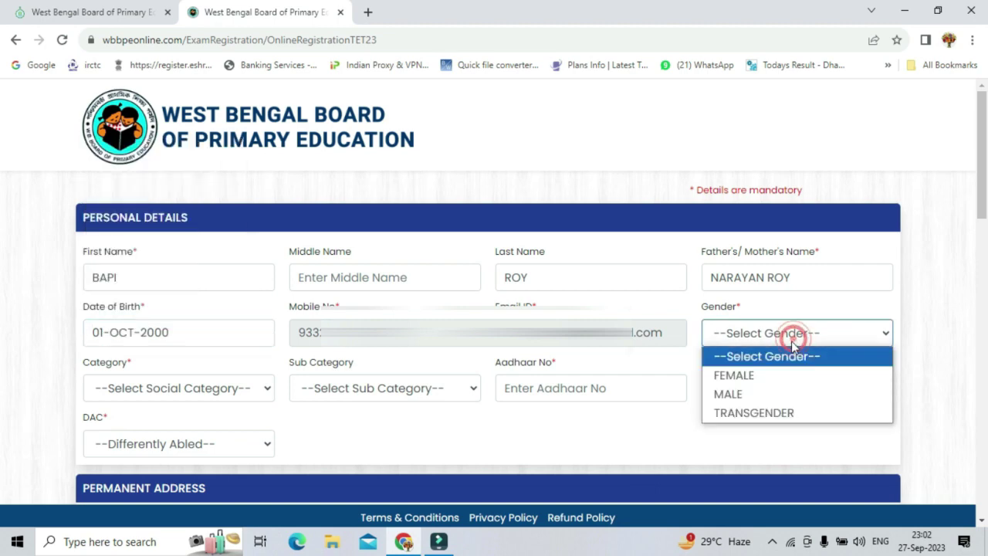
Set gender to MALE and category to OBC-B, leaving Sub Category unselected
left_click(739, 394)
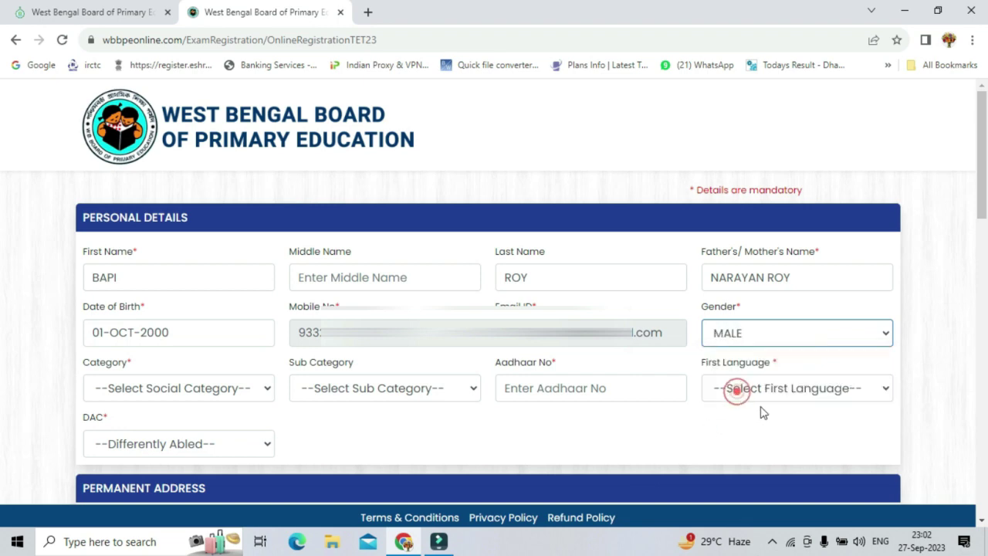
left_click(160, 396)
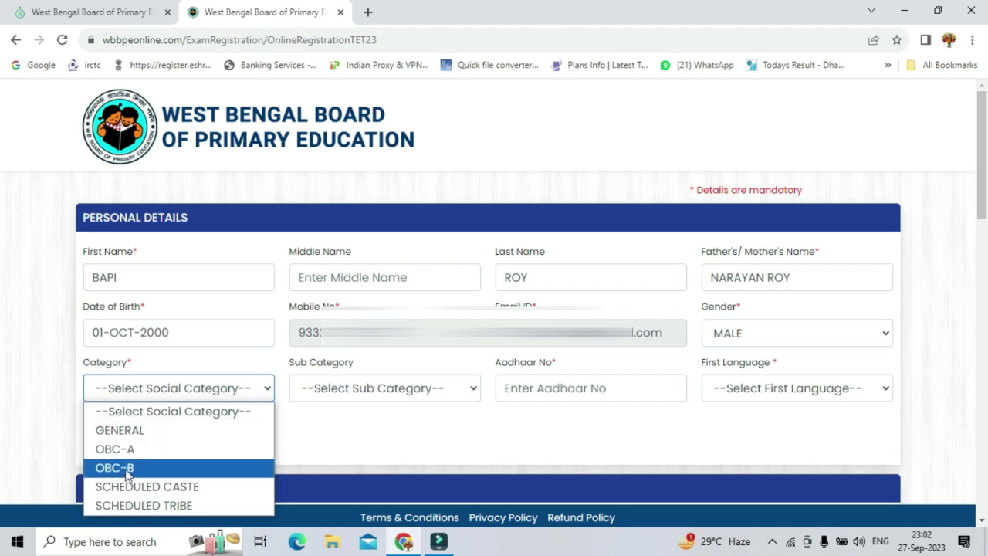
left_click(127, 468)
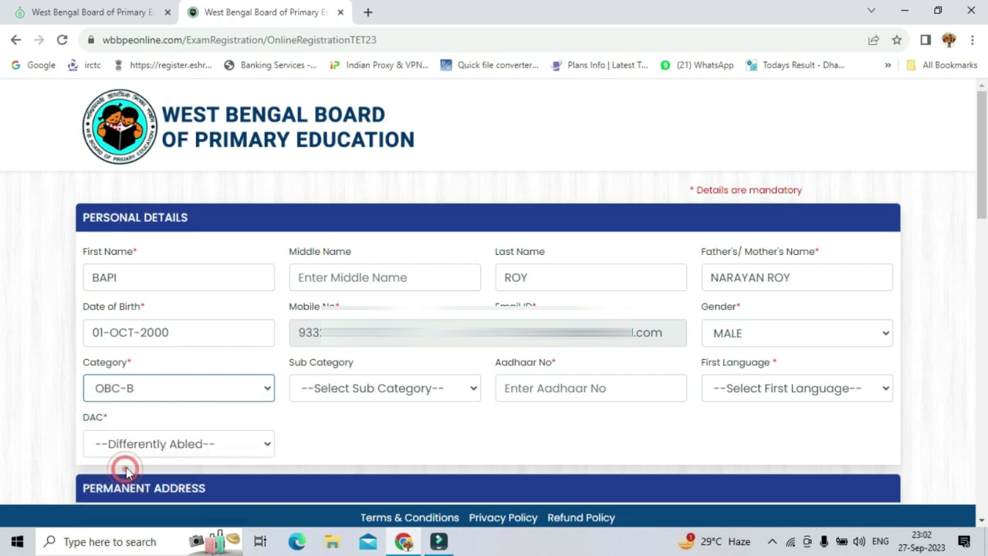
left_click(357, 394)
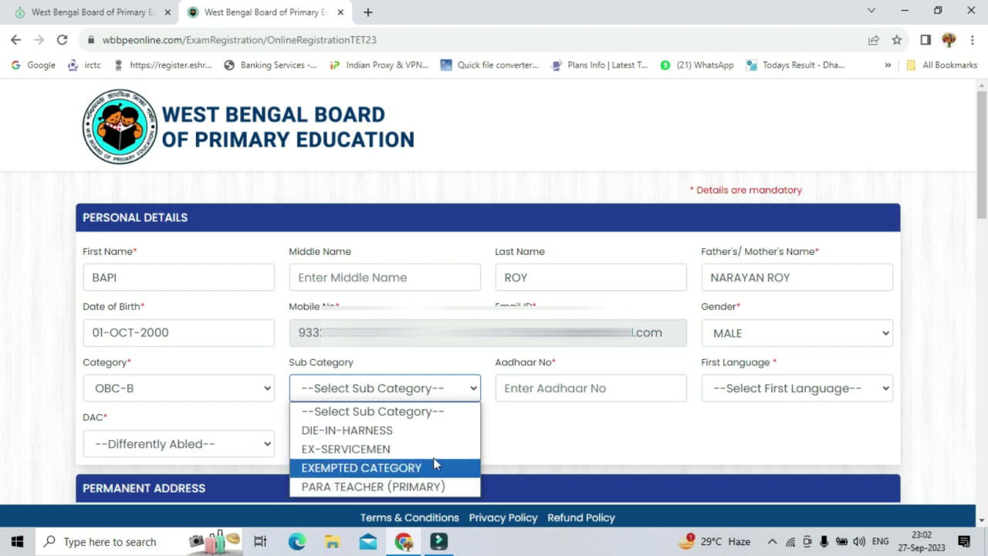
left_click(420, 368)
left_click(420, 368)
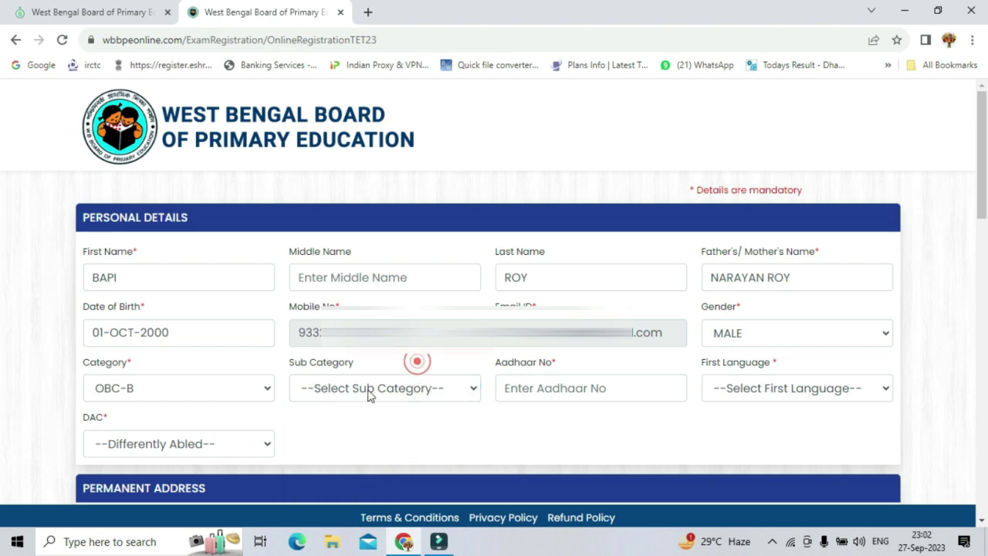
Enter the Aadhaar number, choose BENGALI as first language and NO for DAC
left_click(506, 384)
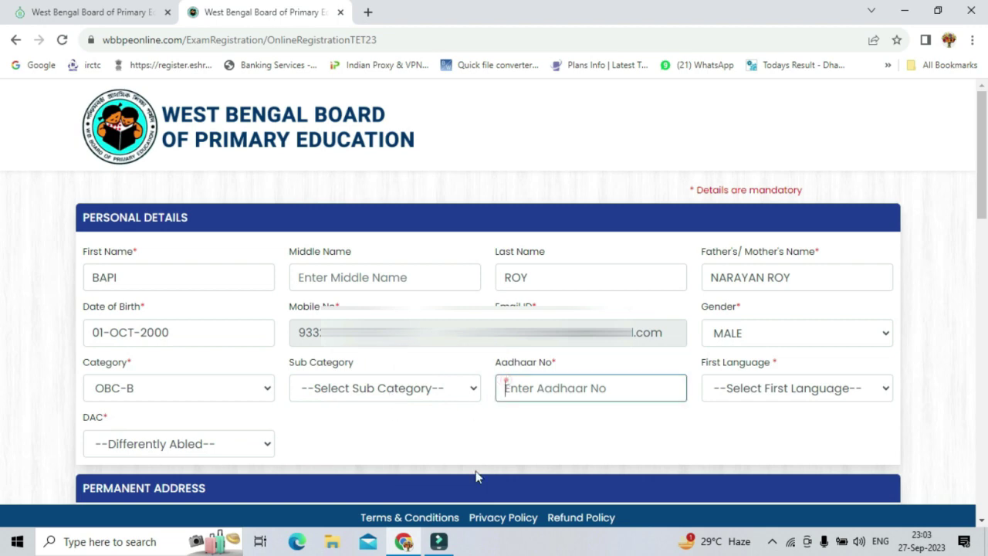
type("972")
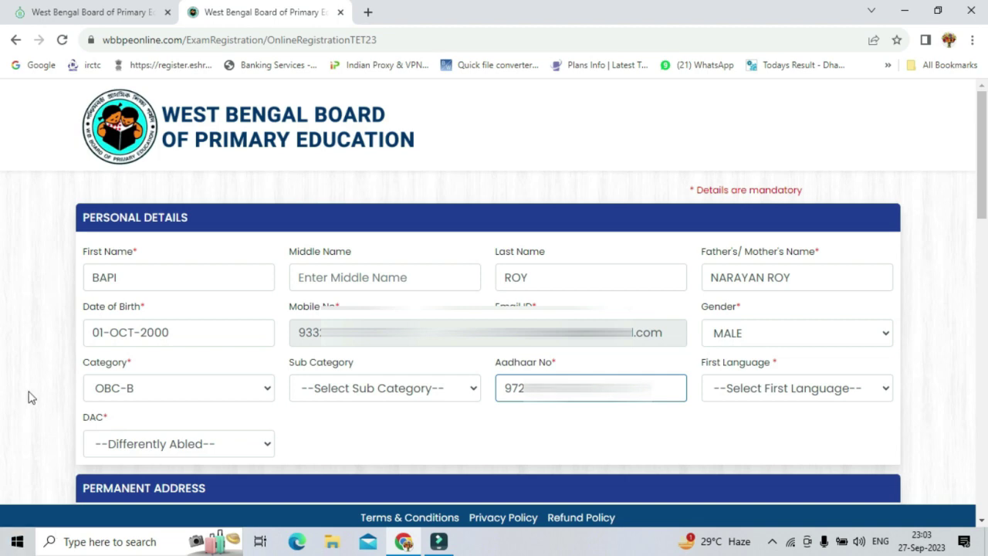
left_click(764, 398)
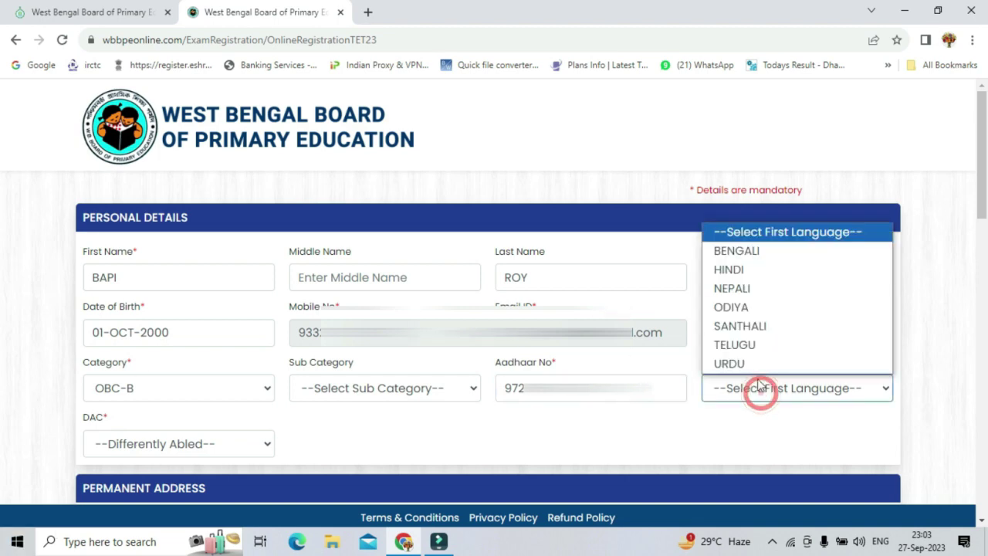
left_click(738, 252)
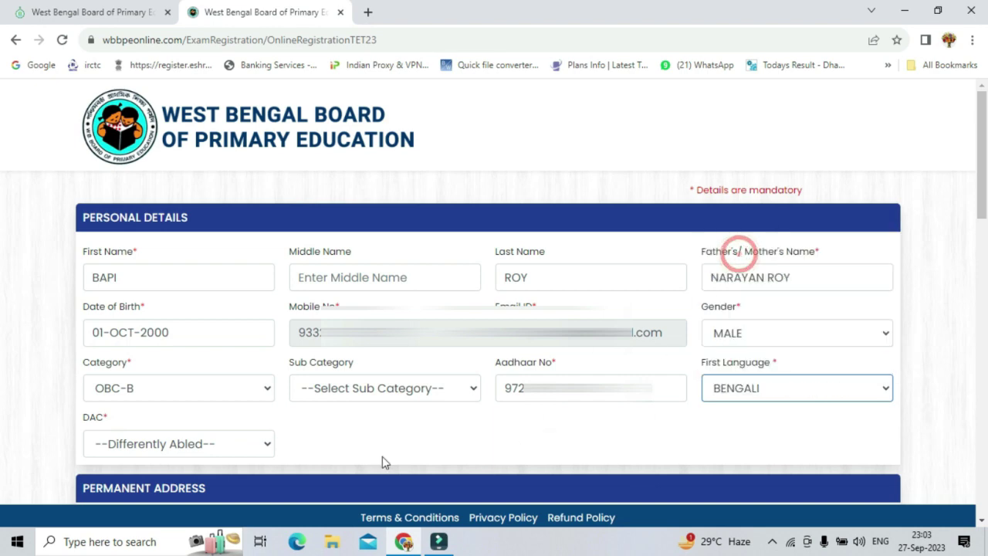
left_click(164, 446)
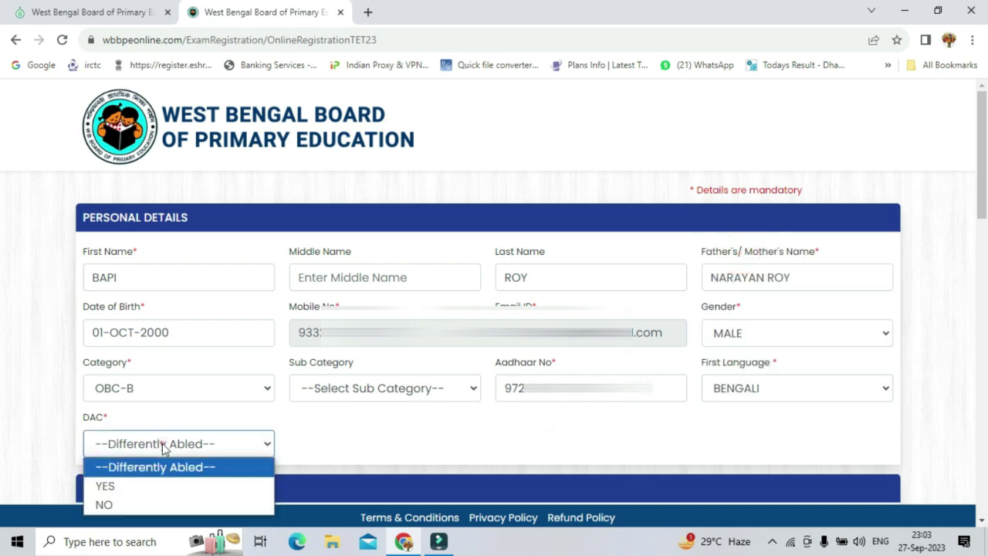
left_click(128, 504)
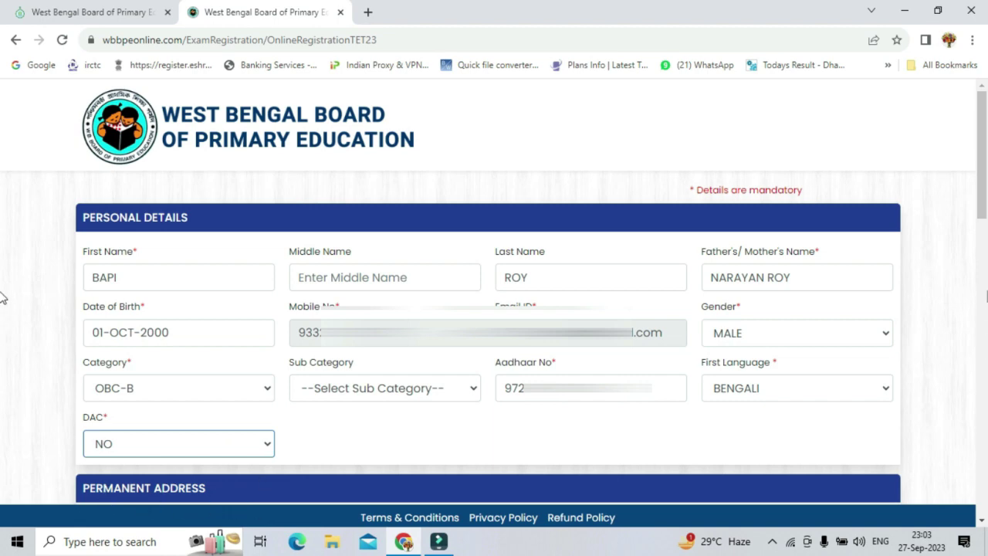
scroll(2, 220, "down", 6)
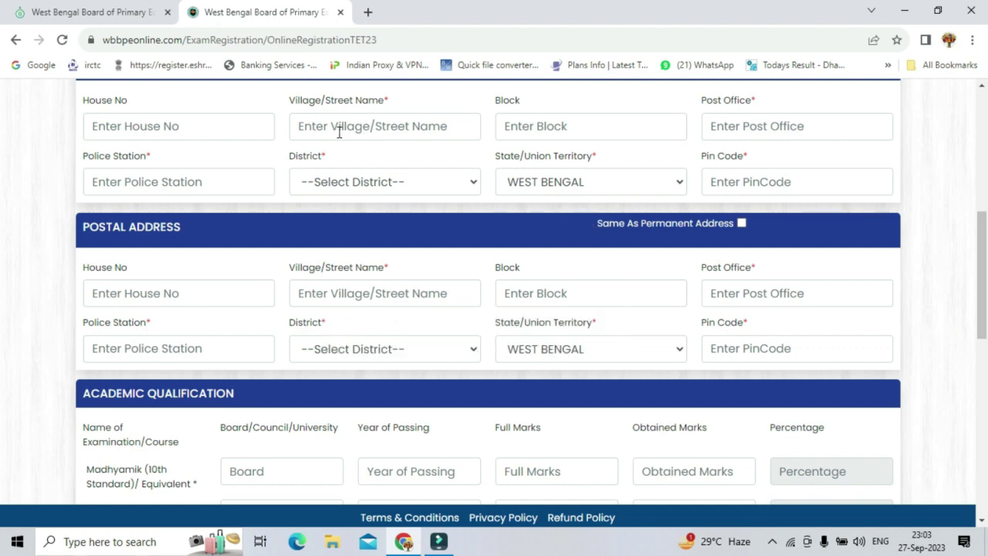
Fill in the permanent address house number, village/street, block, post office and police station
left_click(247, 123)
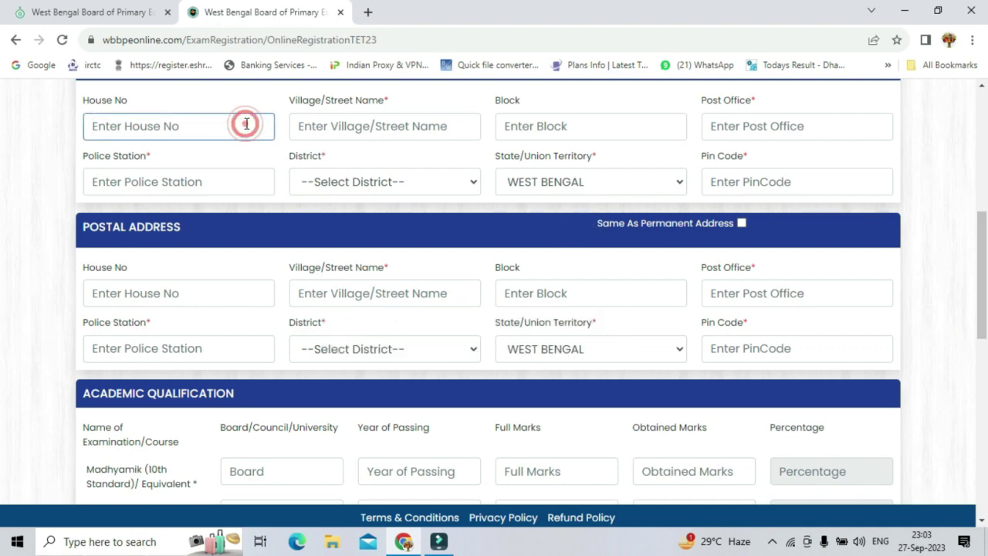
left_click(325, 126)
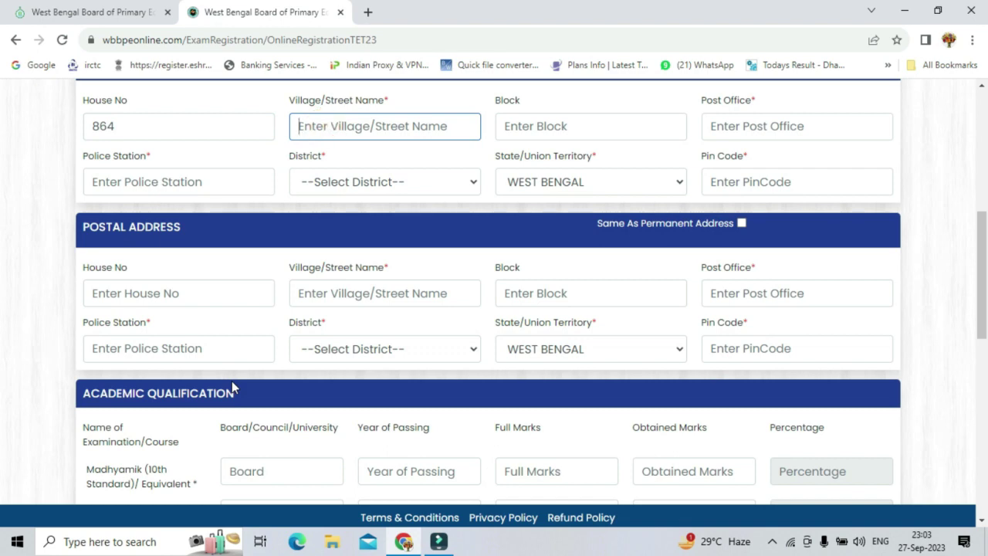
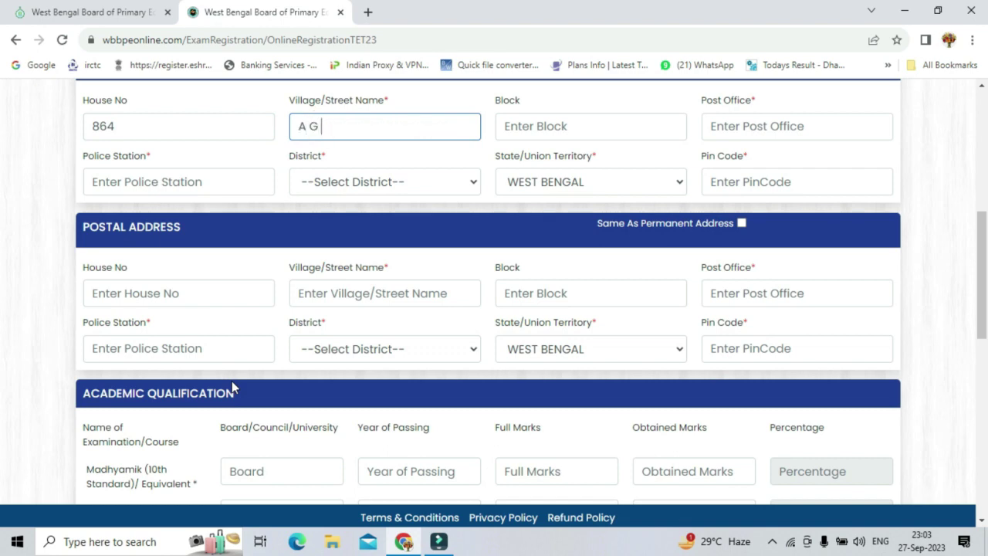
left_click(620, 132)
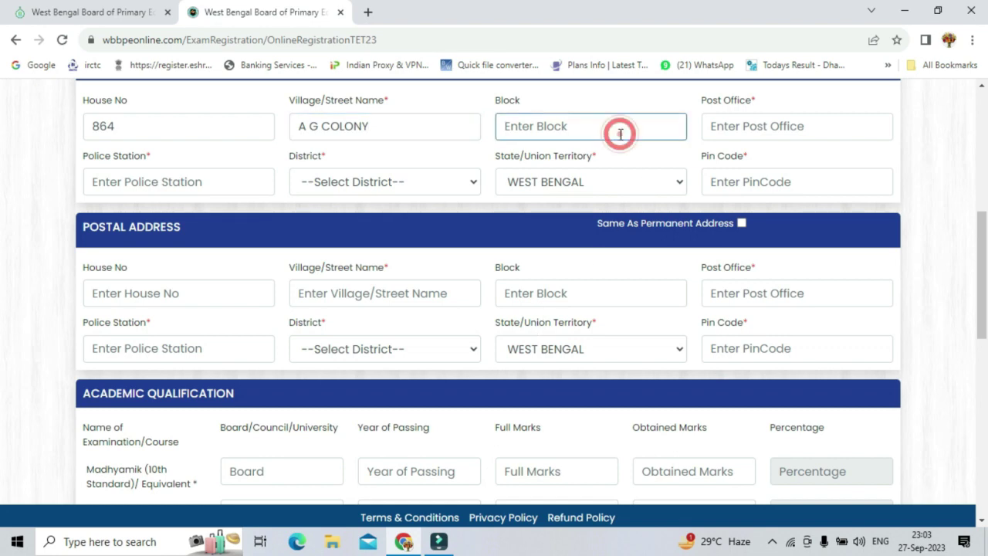
left_click(787, 128)
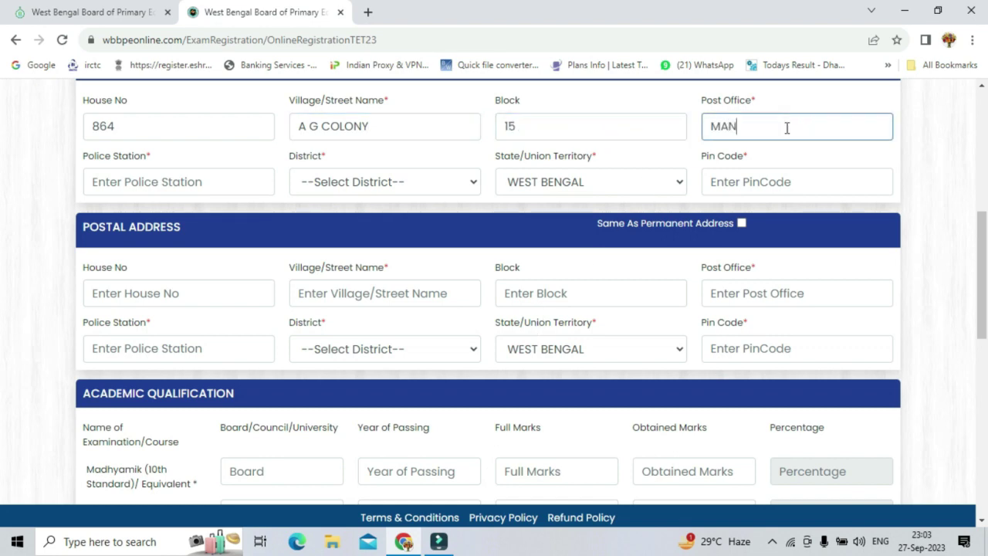
key("Tab")
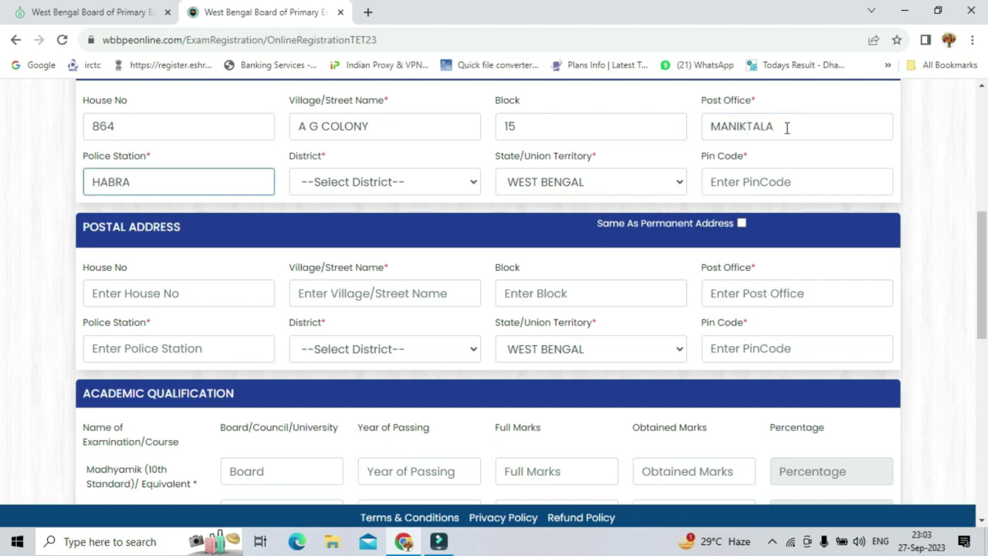
Choose district NORTH 24 PARGANAS and state WEST BENGAL, enter the pin code, and tick Same As Permanent Address
key("Tab")
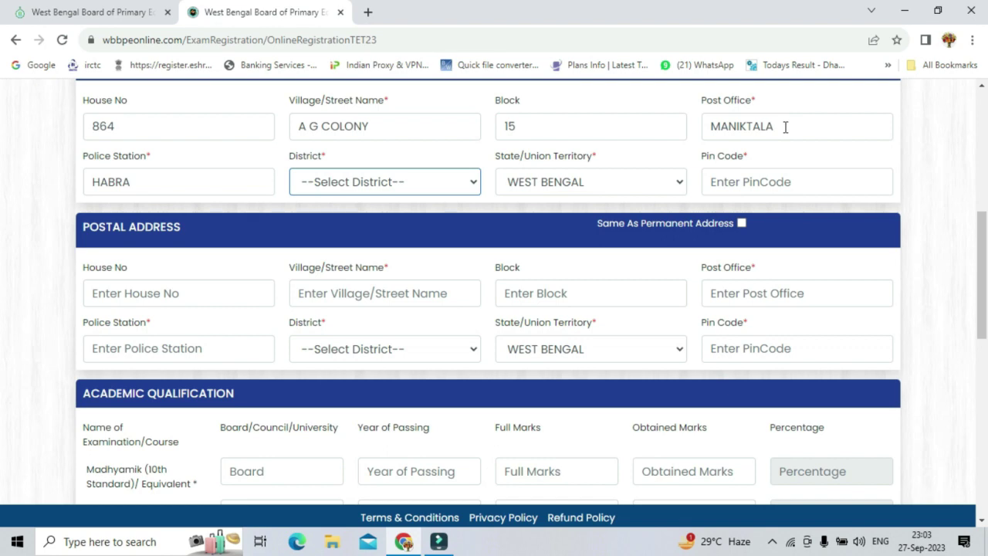
left_click(328, 183)
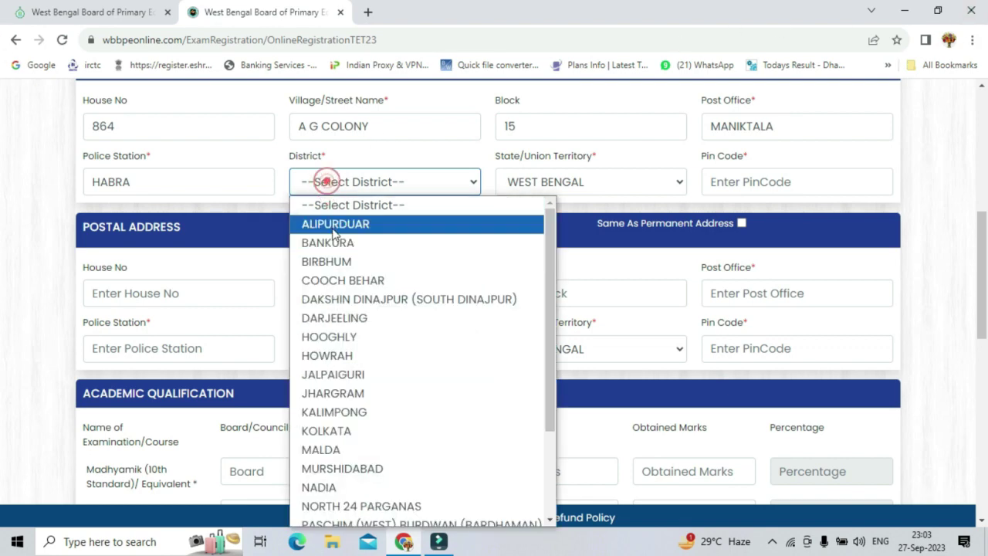
left_click(339, 506)
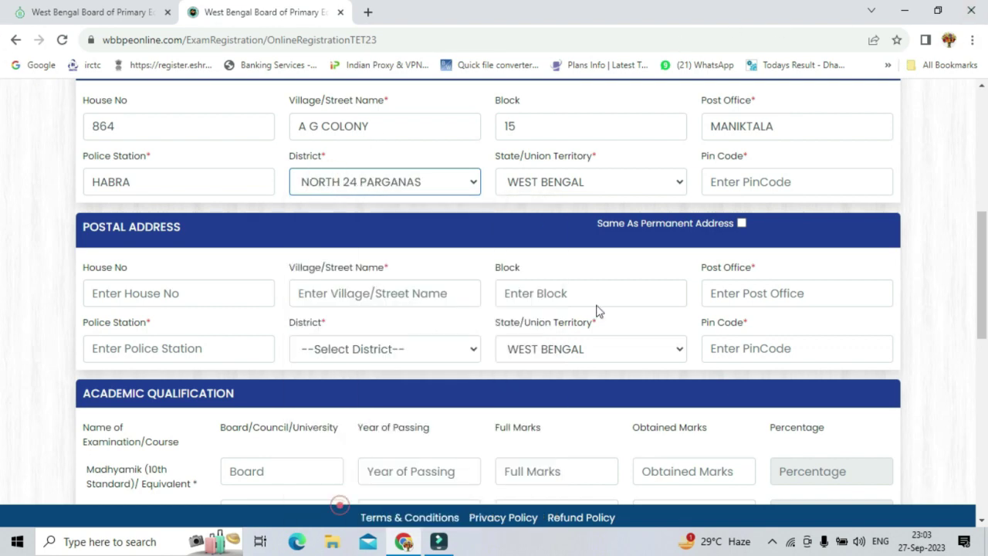
left_click(586, 184)
left_click(571, 223)
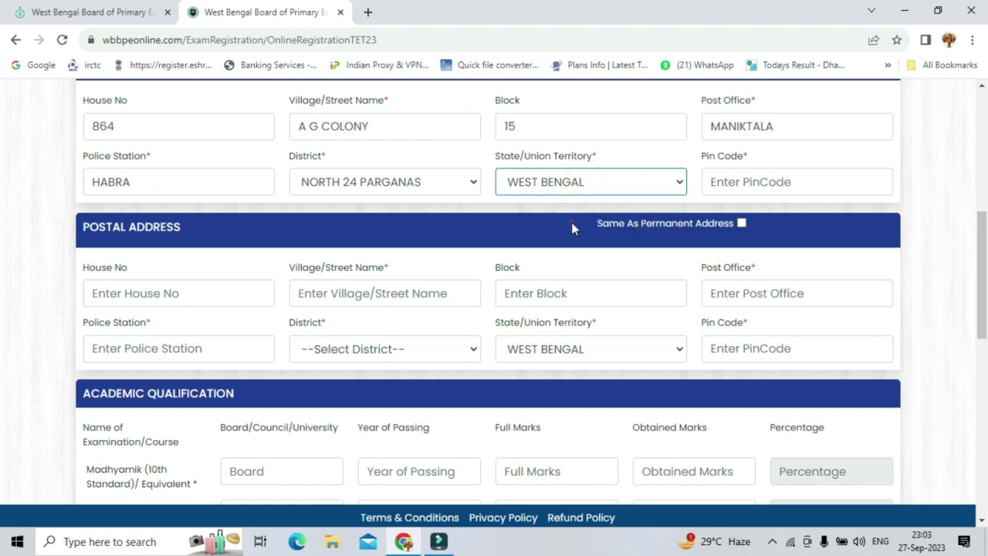
left_click(714, 177)
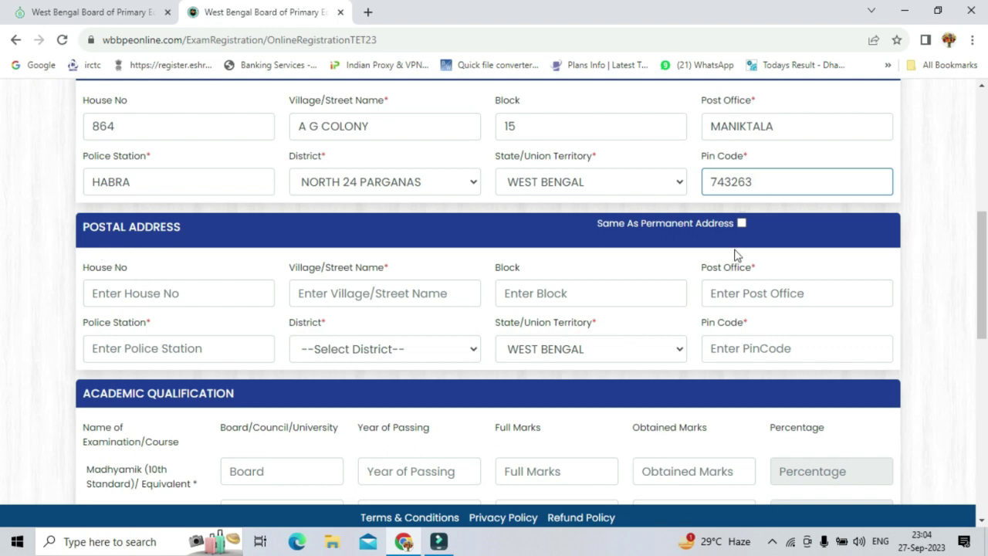
left_click(743, 227)
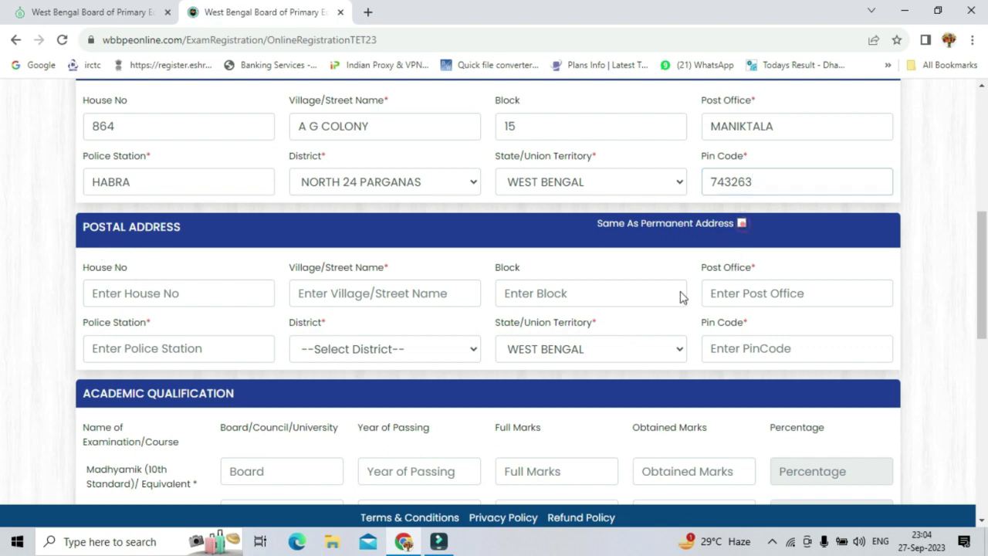
left_click(742, 223)
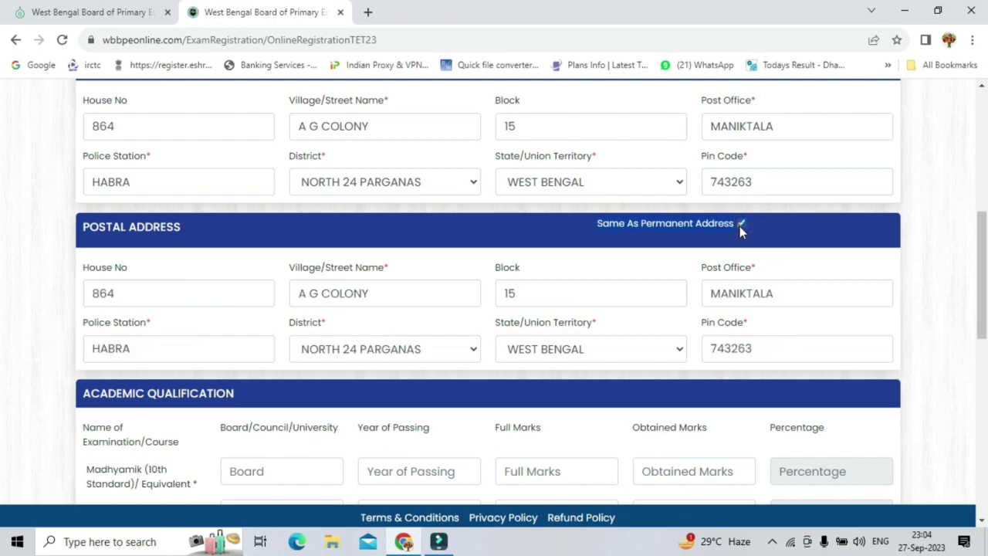
Fill the Madhyamik row with WBBSE, 2015, full marks 700 and obtained 425
scroll(502, 322, "down", 2)
scroll(432, 294, "down", 1)
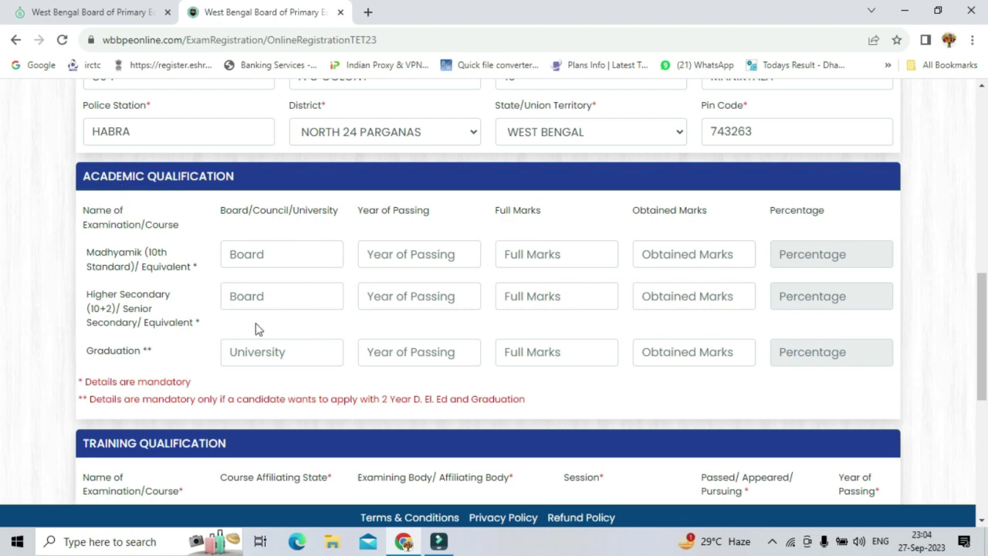
left_click(269, 255)
left_click(268, 255)
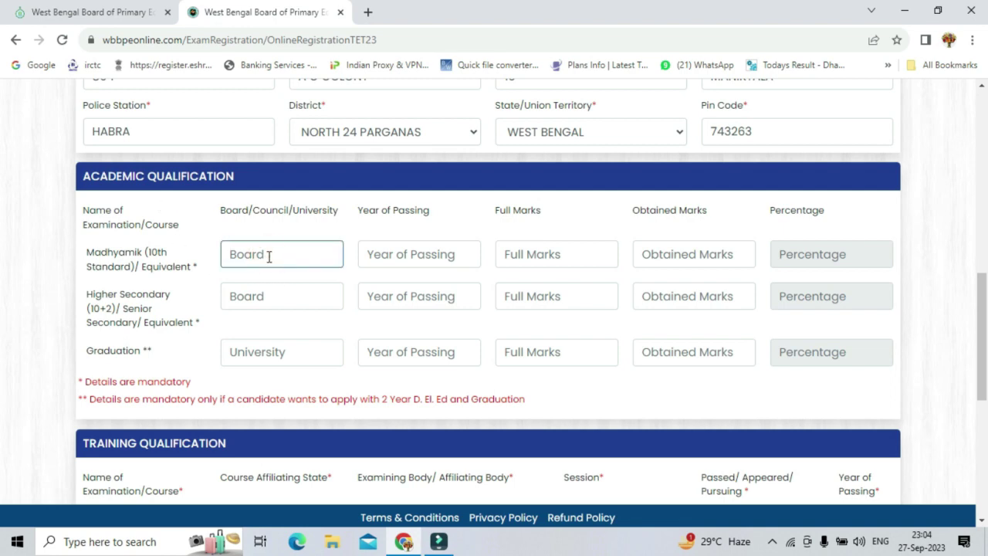
type("WBBSE")
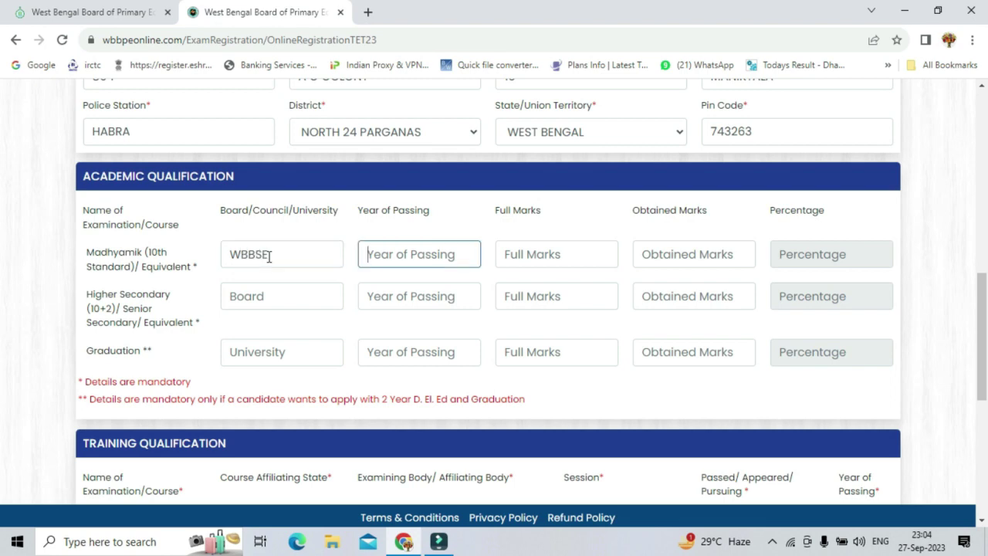
type("2015")
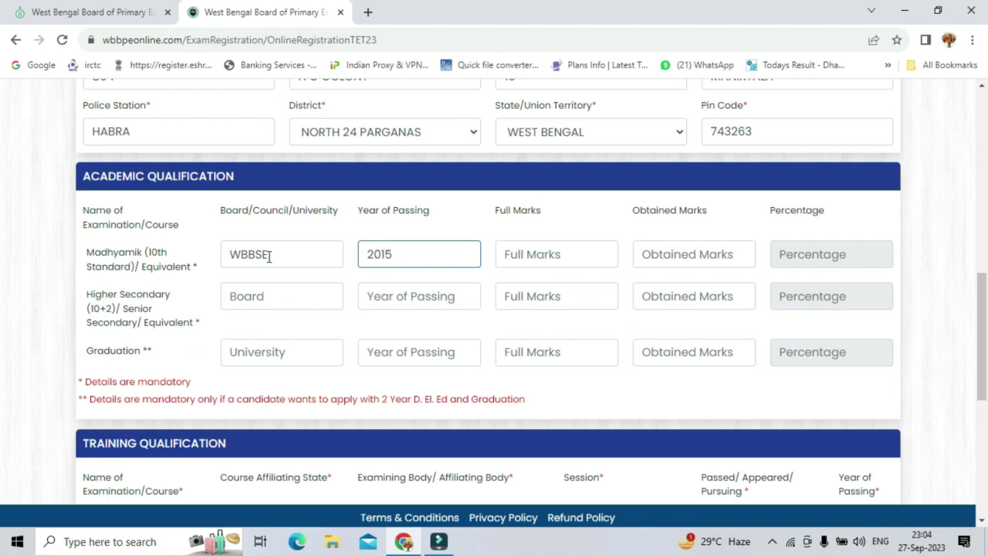
key("Tab")
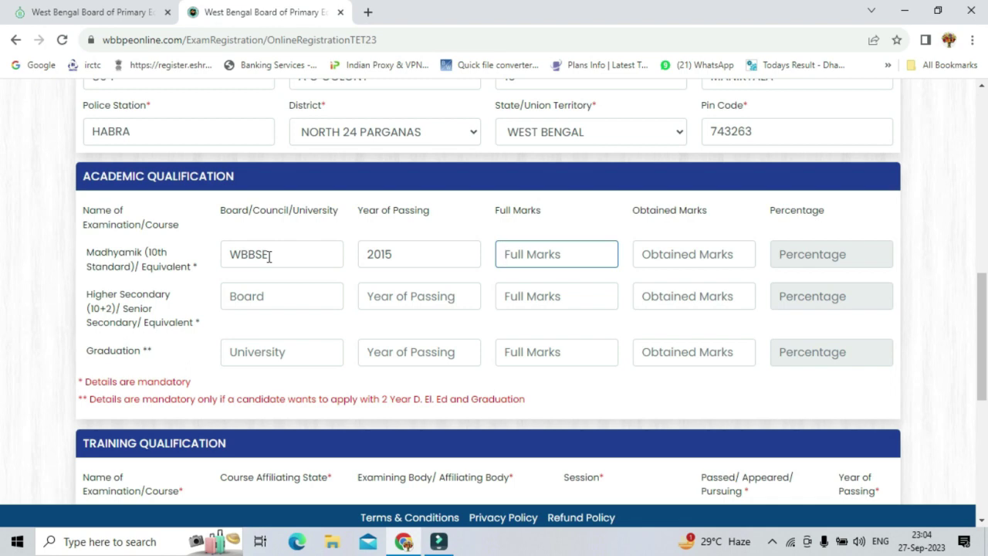
type("700")
key("Tab")
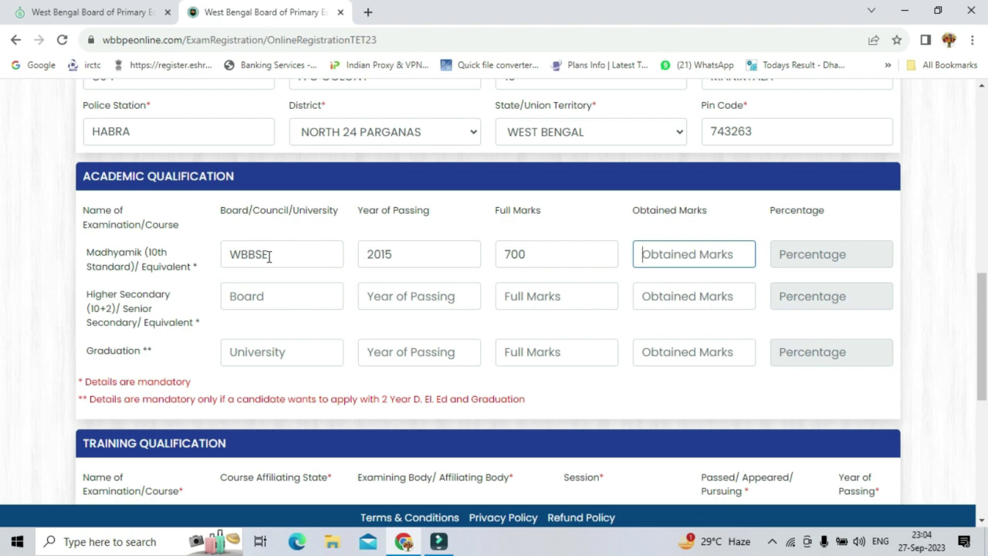
type("425")
key("Tab")
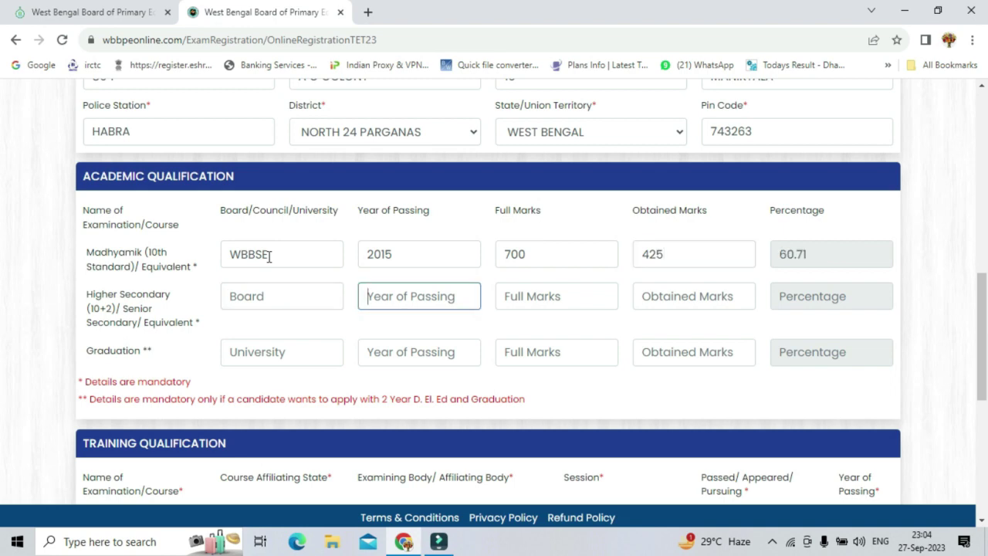
Fill the Higher Secondary row with WBCHSE, 2017, 312 of 500 marks
left_click(259, 300)
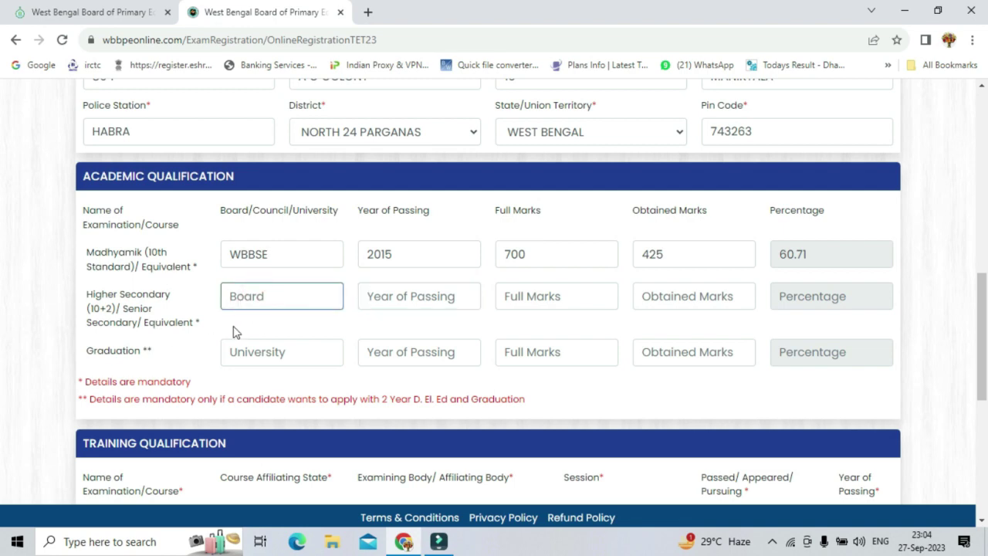
type("WBCHSE")
key("Tab")
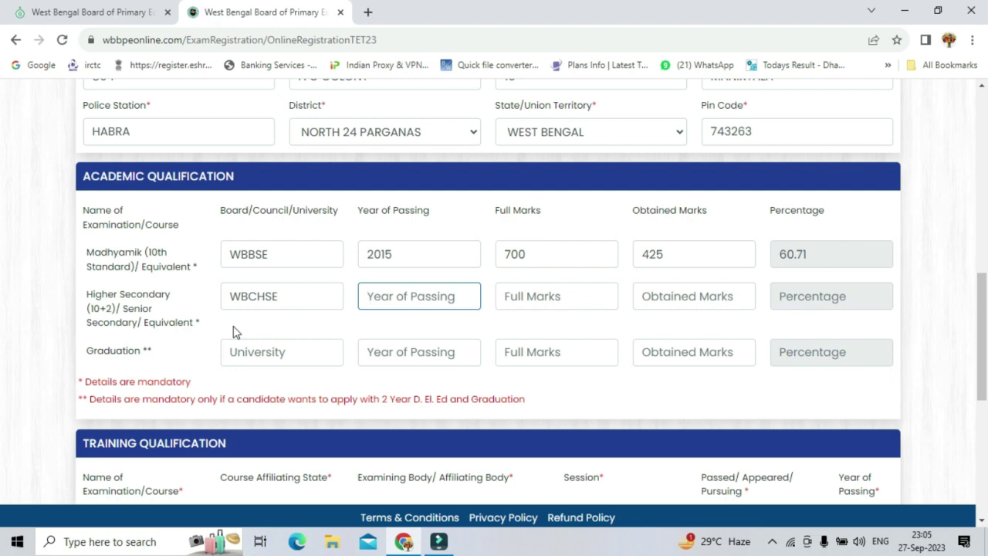
type("2017")
key("Tab")
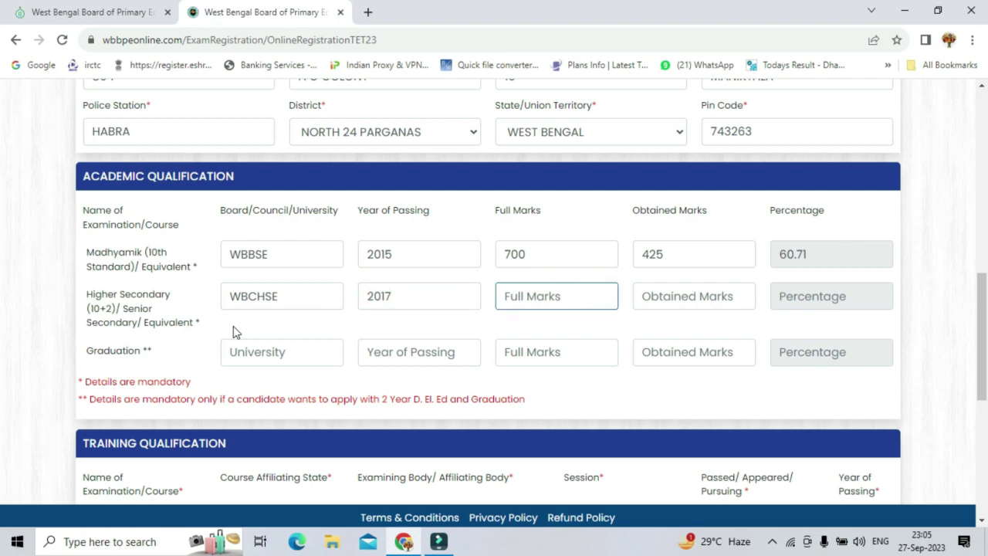
type("500")
key("Tab")
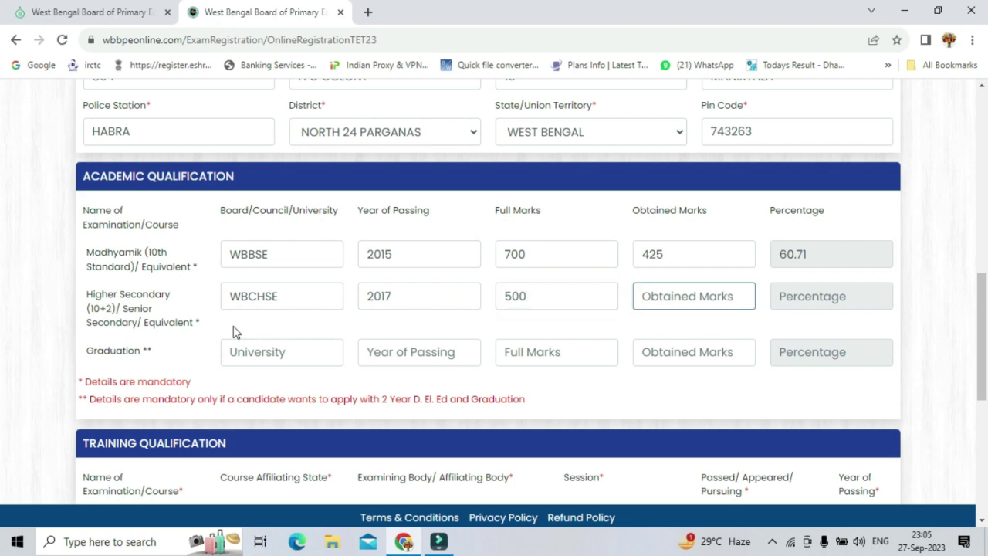
type("312")
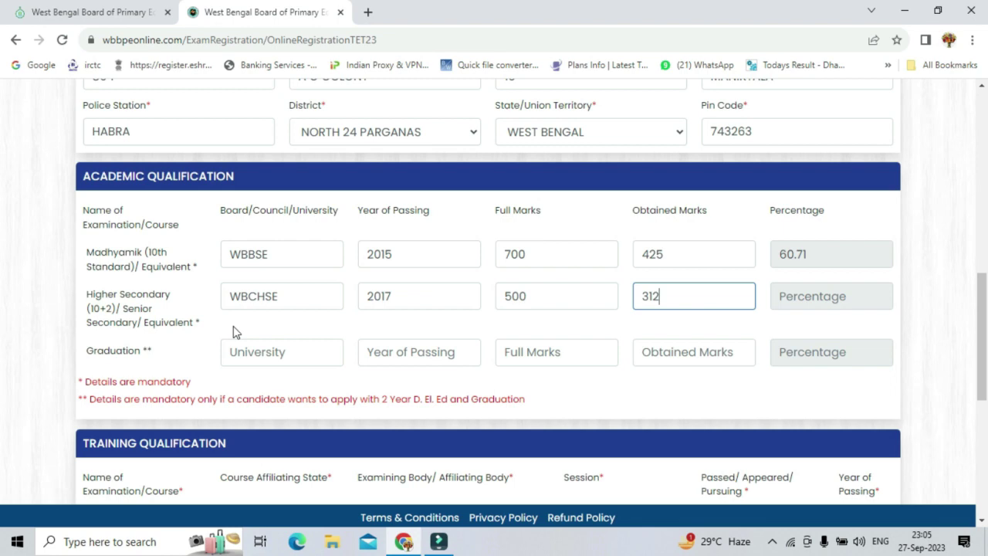
key("Tab")
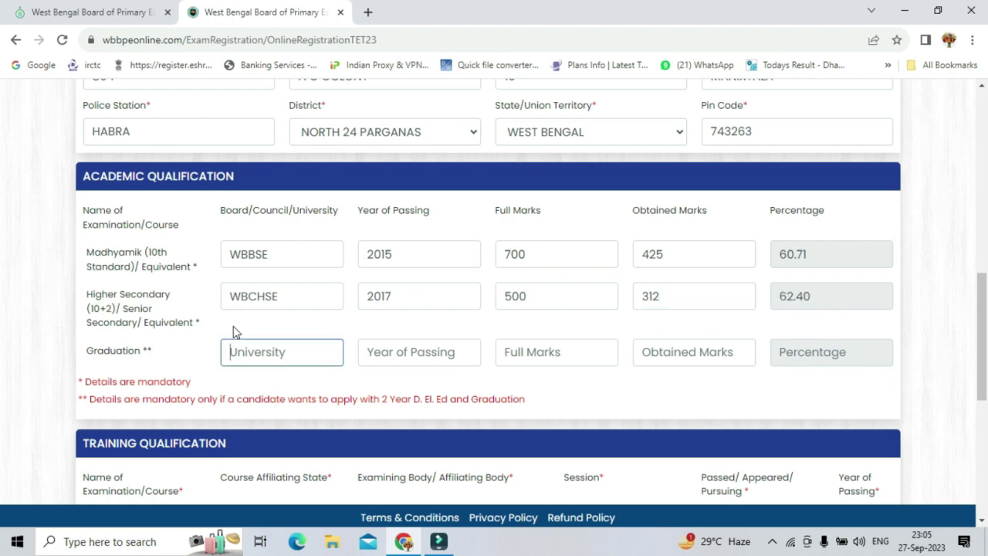
Fill the Graduation row with WBSU, 2020, 750 of 1250 marks
type("W")
type("B")
type("DS")
key("BackSpace")
key("BackSpace")
type("SU")
key("Tab")
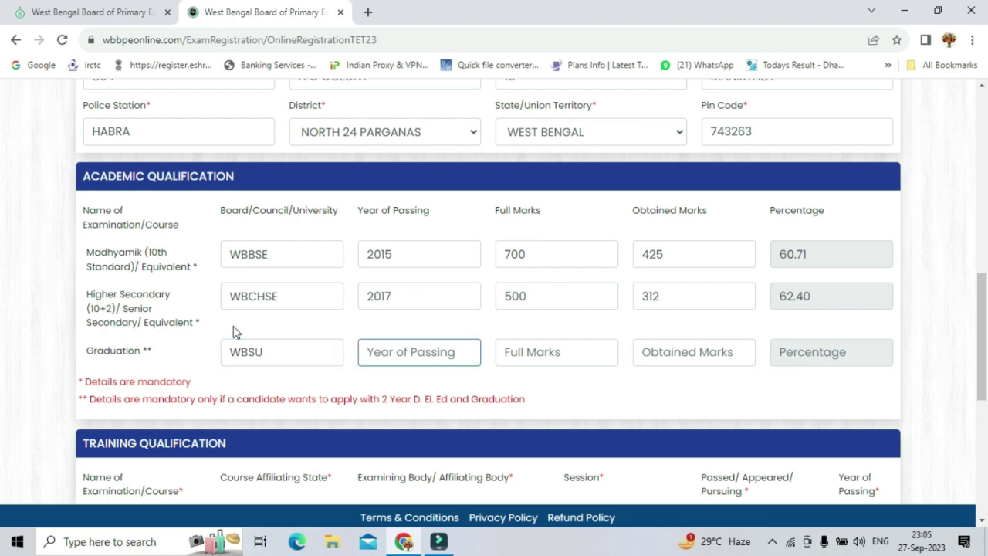
type("2020")
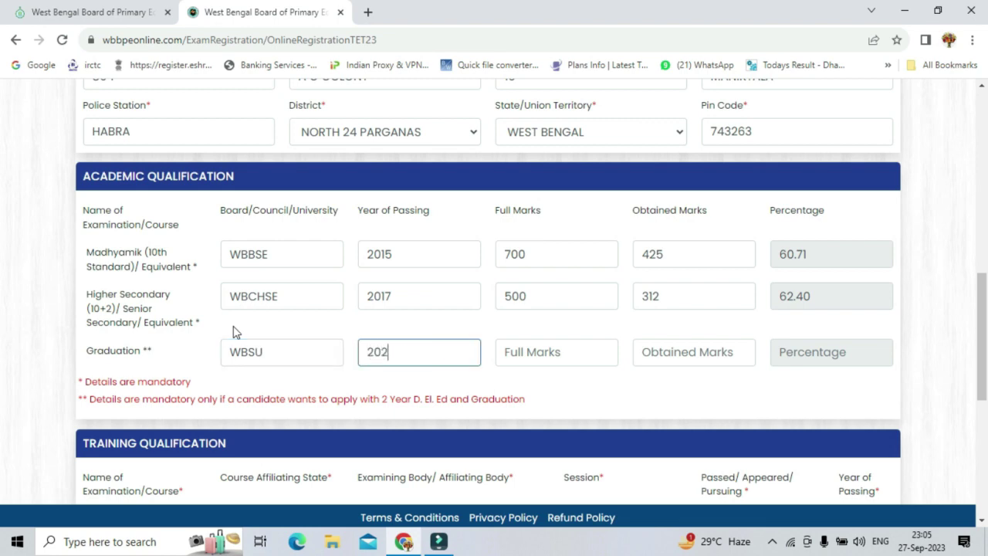
key("Tab")
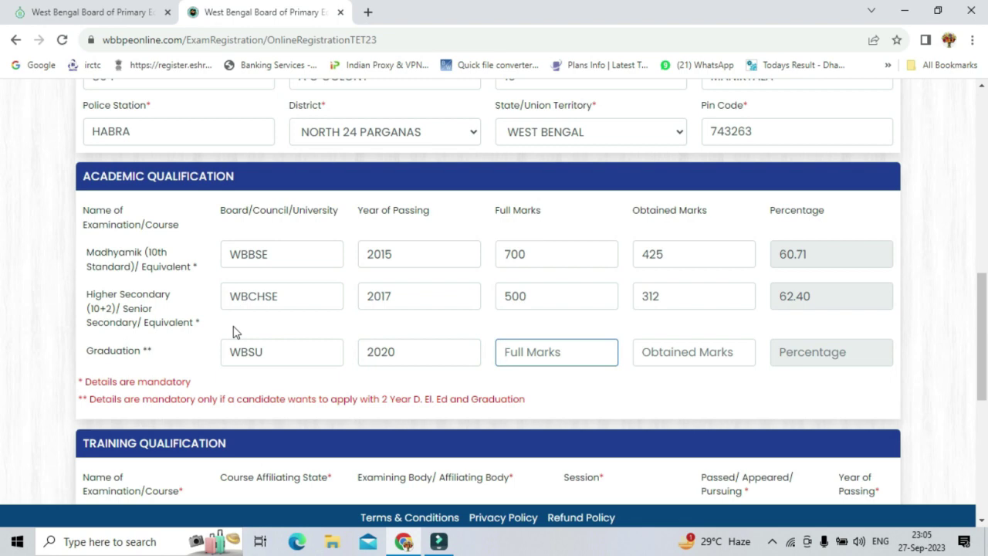
type("1250")
key("Tab")
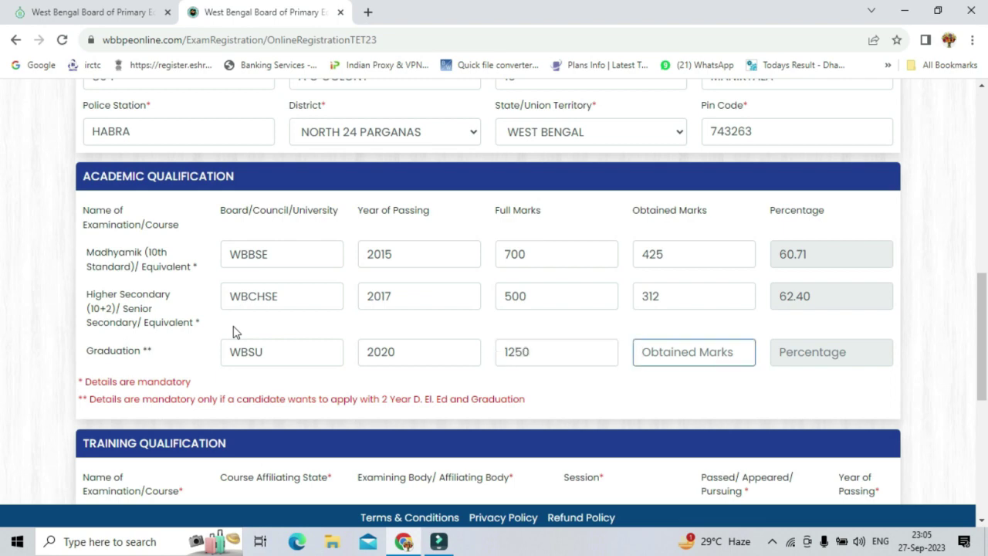
type("750")
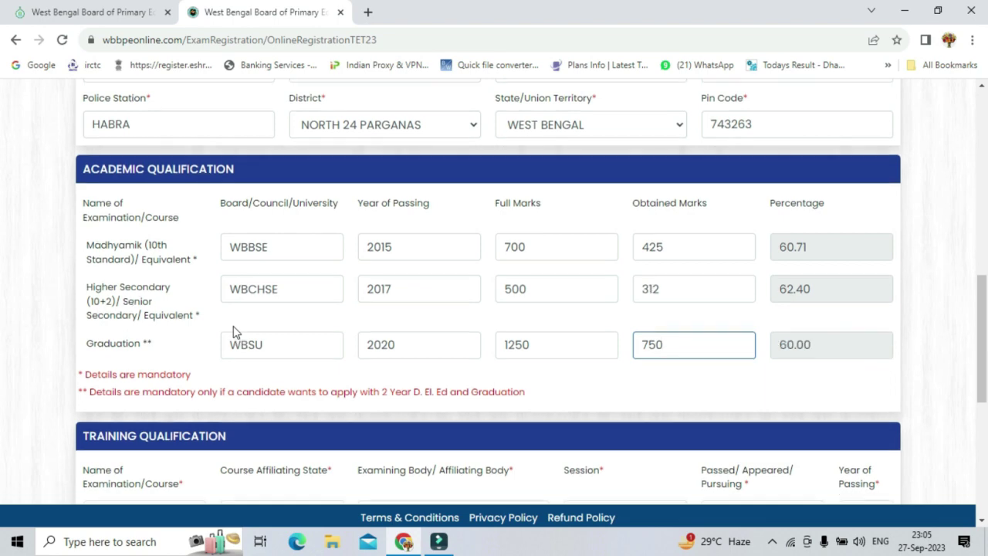
key("Tab")
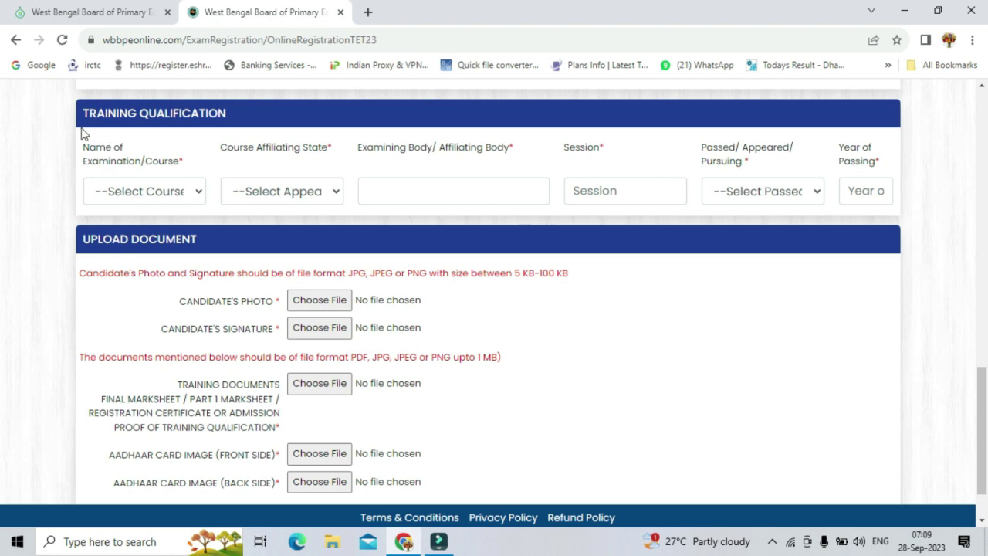
Choose 2 YEAR DIPLOMA IN ELEMENTARY EDUCATION (D.EL.ED) as the course, affiliated to WEST BENGAL
left_click(200, 193)
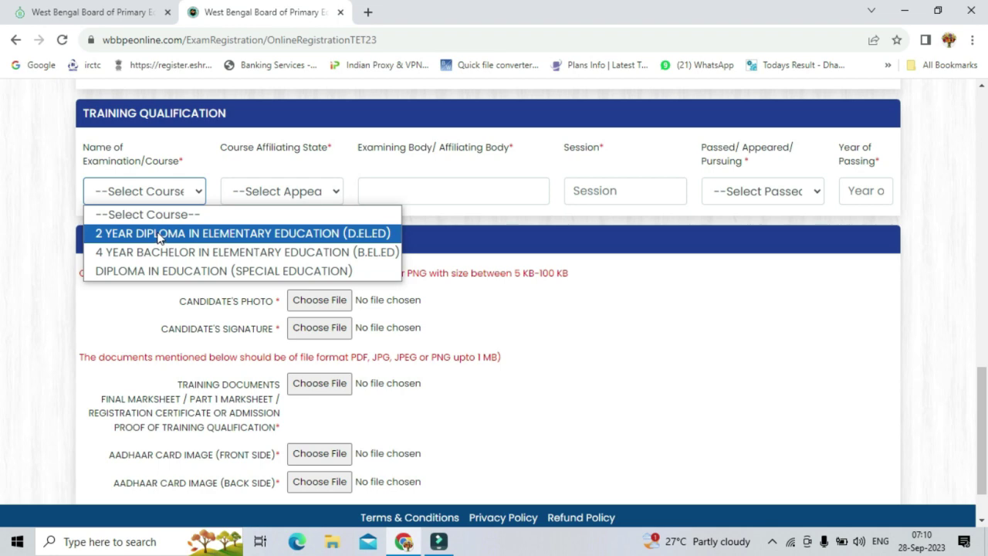
left_click(160, 236)
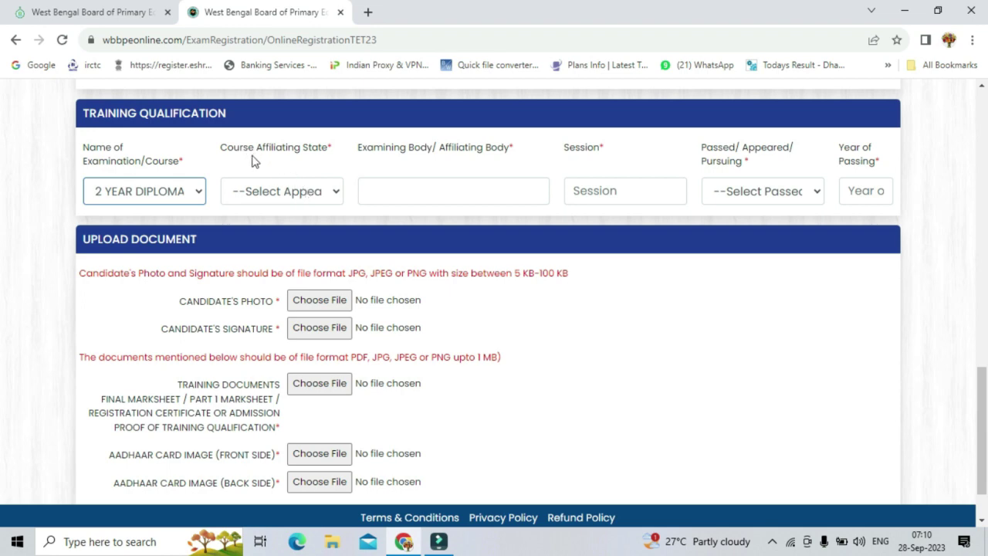
left_click(297, 199)
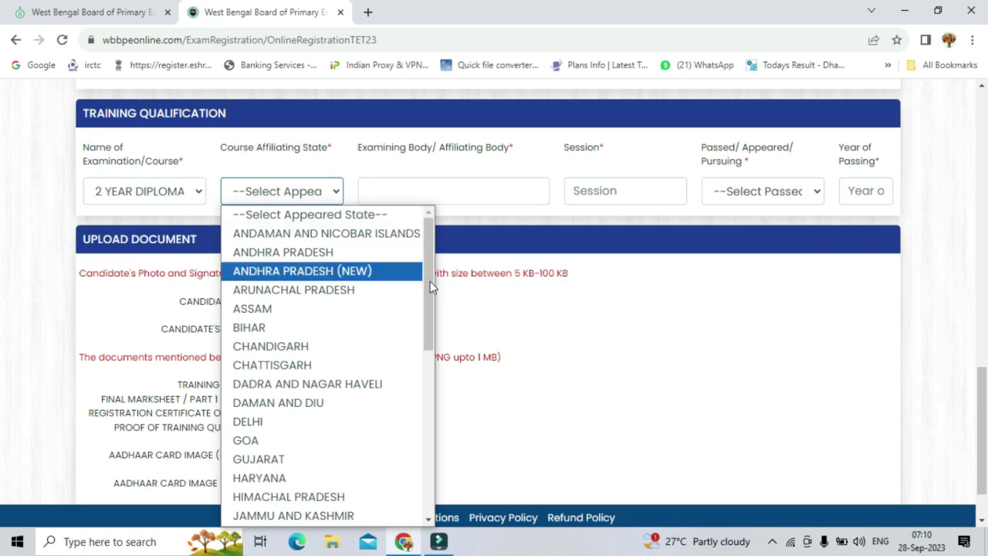
left_click_drag(430, 281, 454, 490)
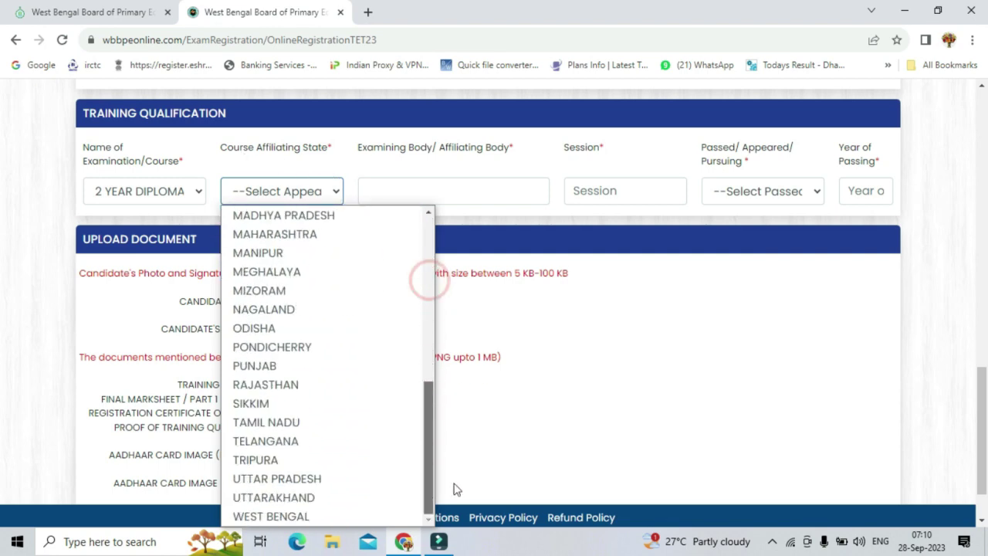
left_click(312, 513)
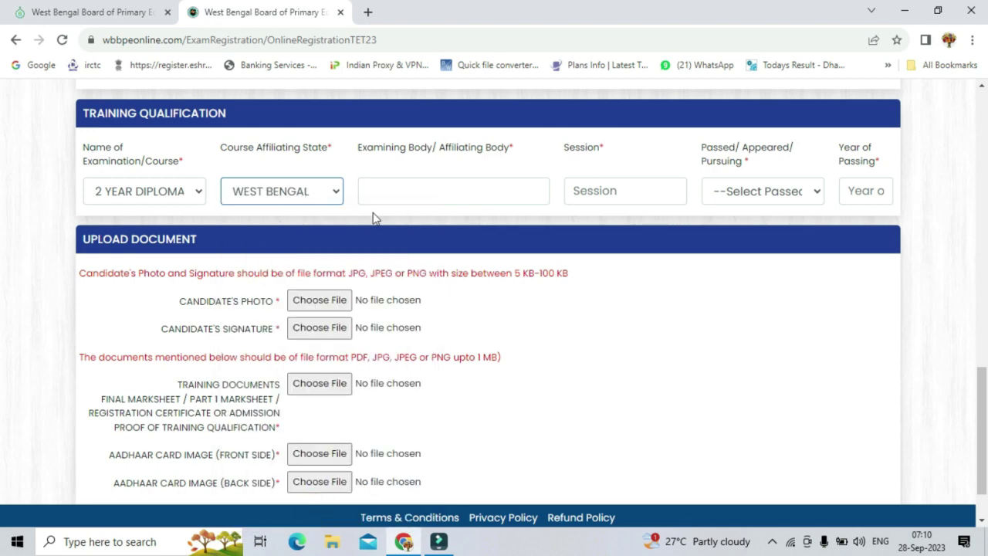
left_click(401, 193)
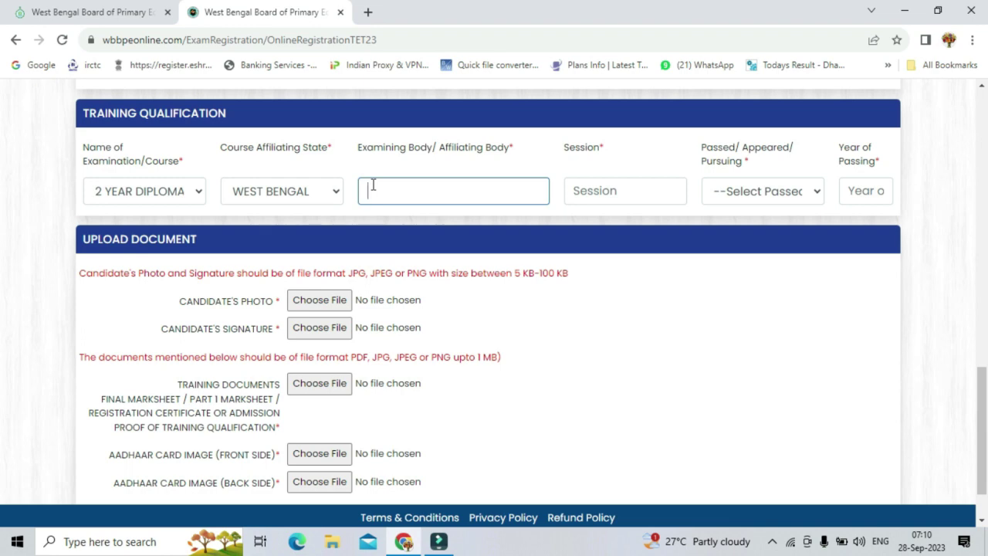
Enter WBBPE as the examining body and 2020-2022 as the training session
type("WBBPE")
left_click(592, 189)
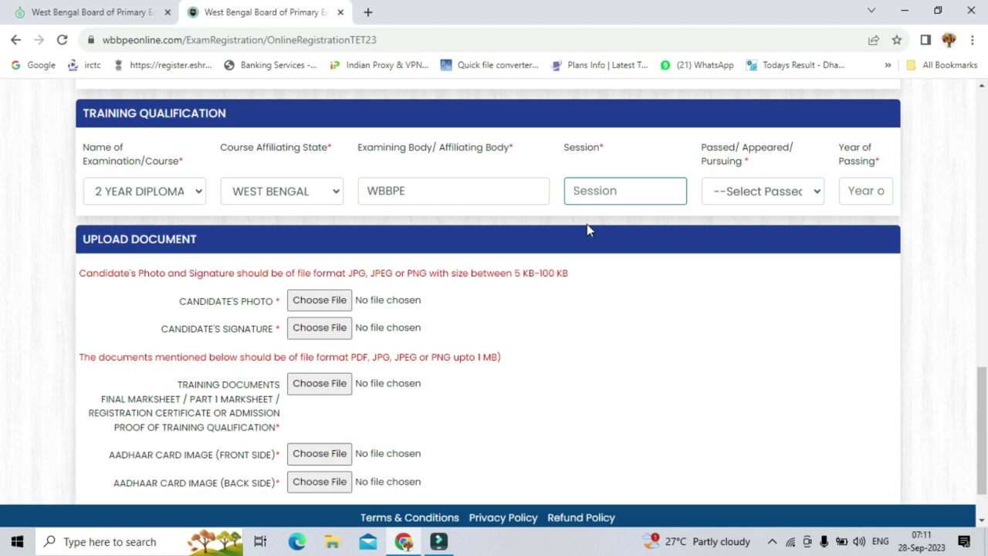
type("201")
type("8")
type("-")
type("2020")
key("BackSpace")
key("BackSpace")
key("BackSpace")
key("BackSpace")
key("BackSpace")
key("BackSpace")
key("BackSpace")
key("BackSpace")
key("BackSpace")
type("2020-2022")
Try the training status options and begin entering the year of passing
left_click(755, 196)
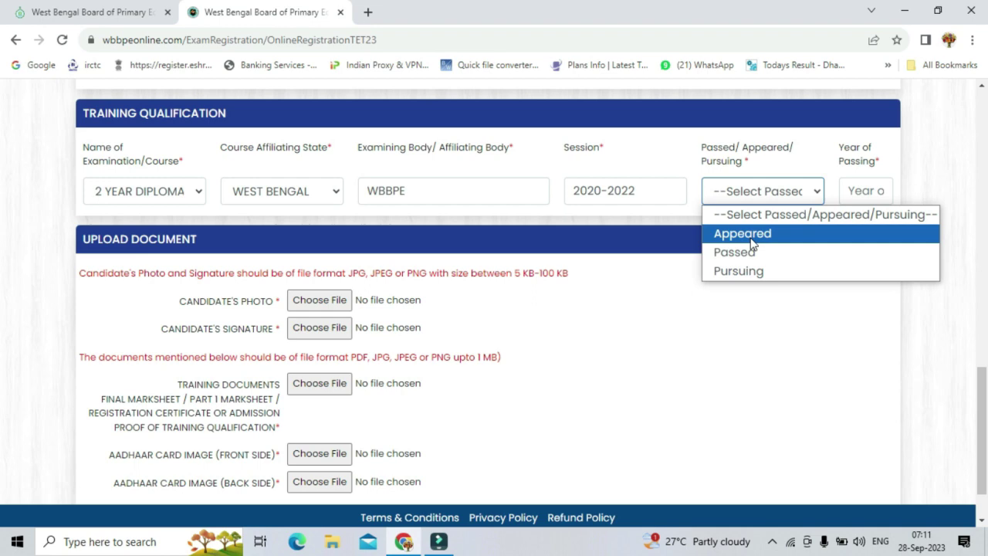
left_click(749, 234)
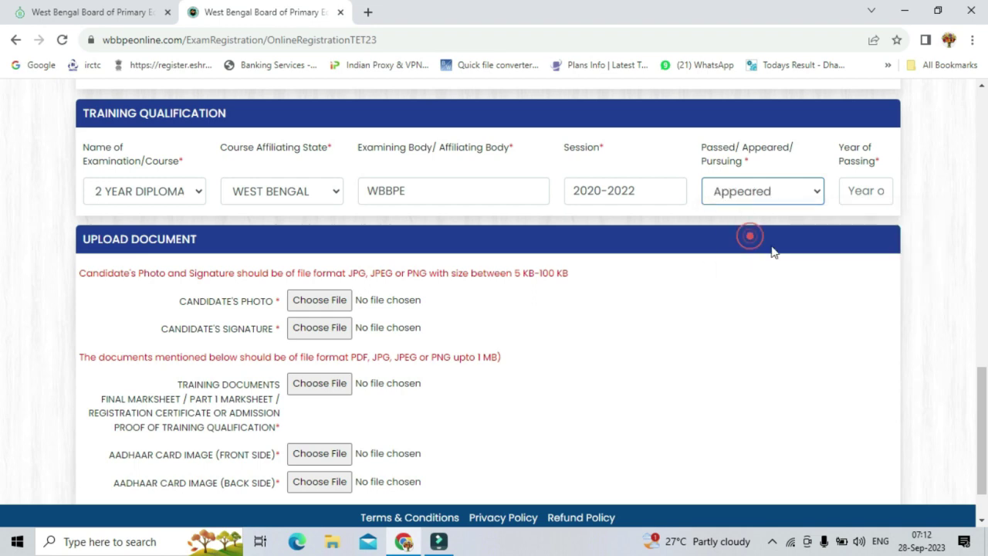
left_click(857, 190)
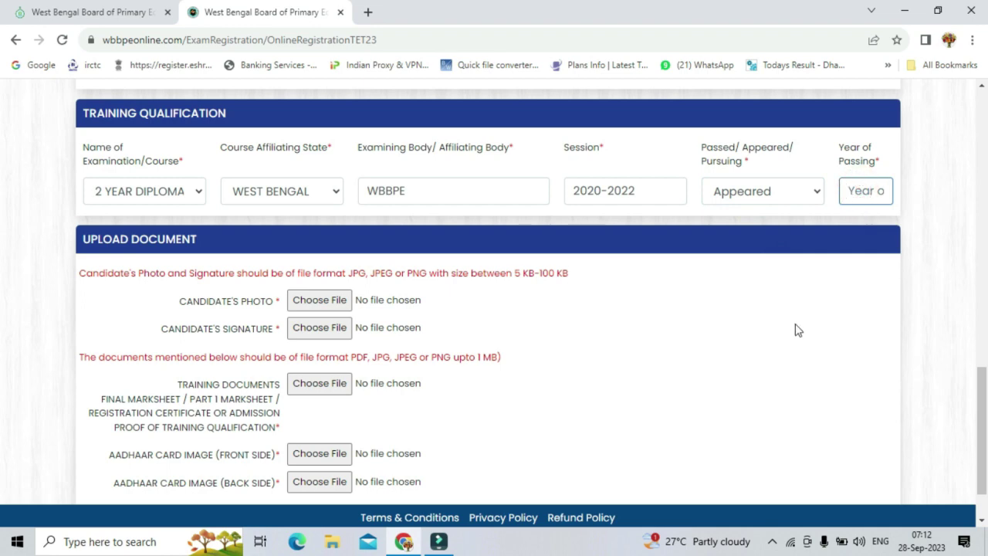
type("2024")
left_click(737, 193)
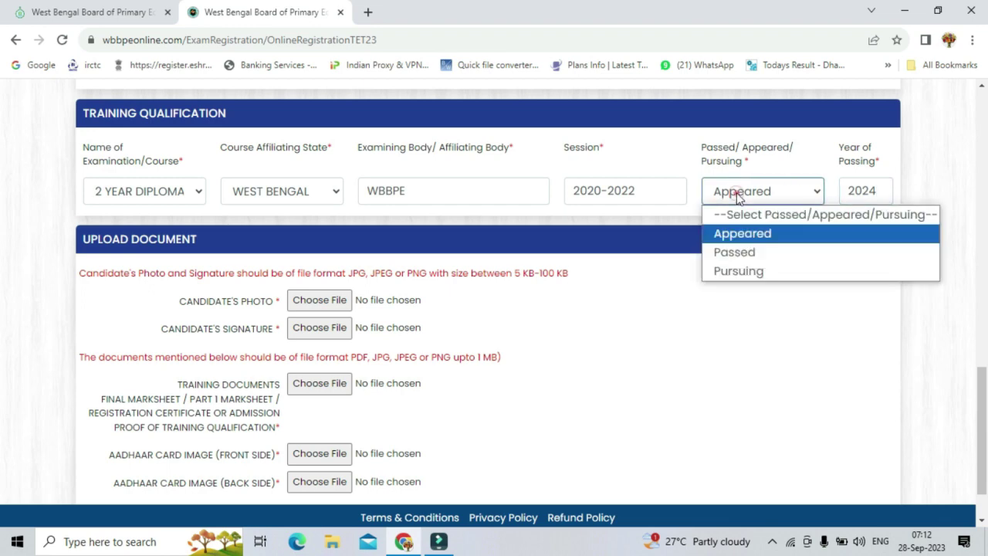
left_click(750, 251)
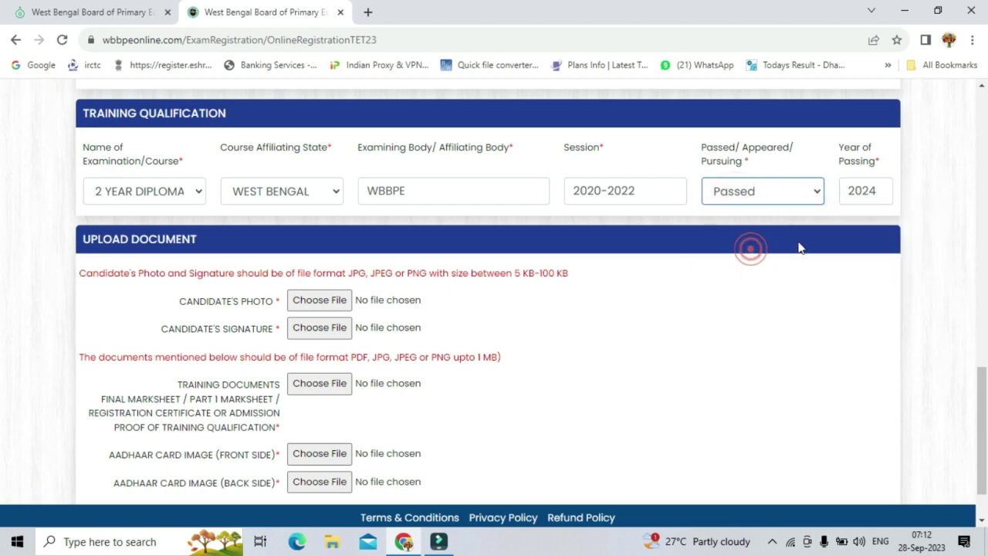
double_click(868, 190)
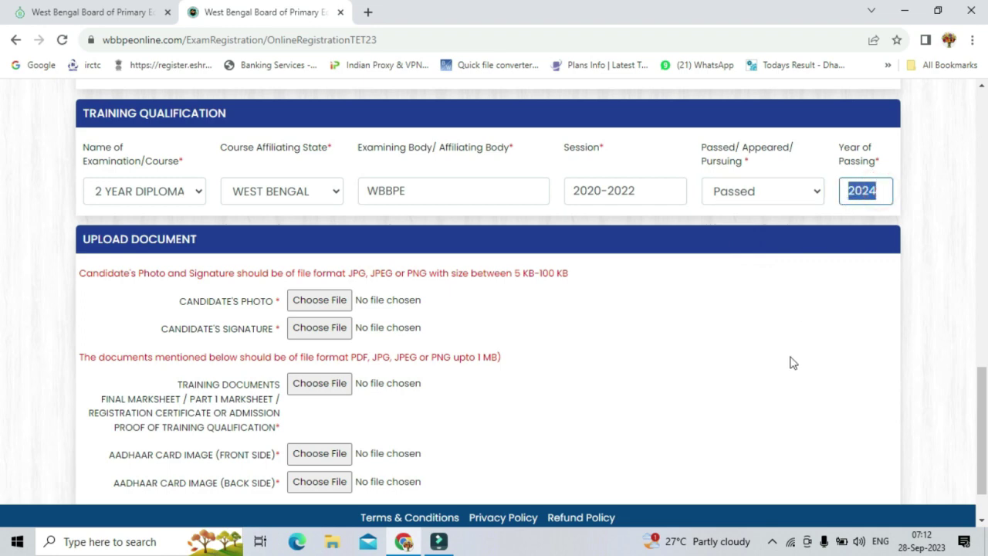
type("20")
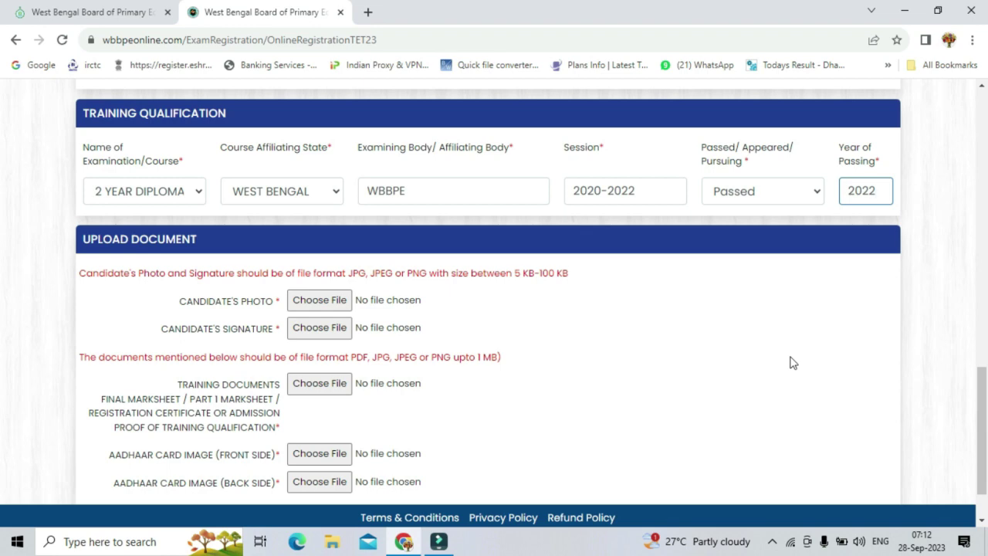
left_click(765, 193)
left_click(759, 272)
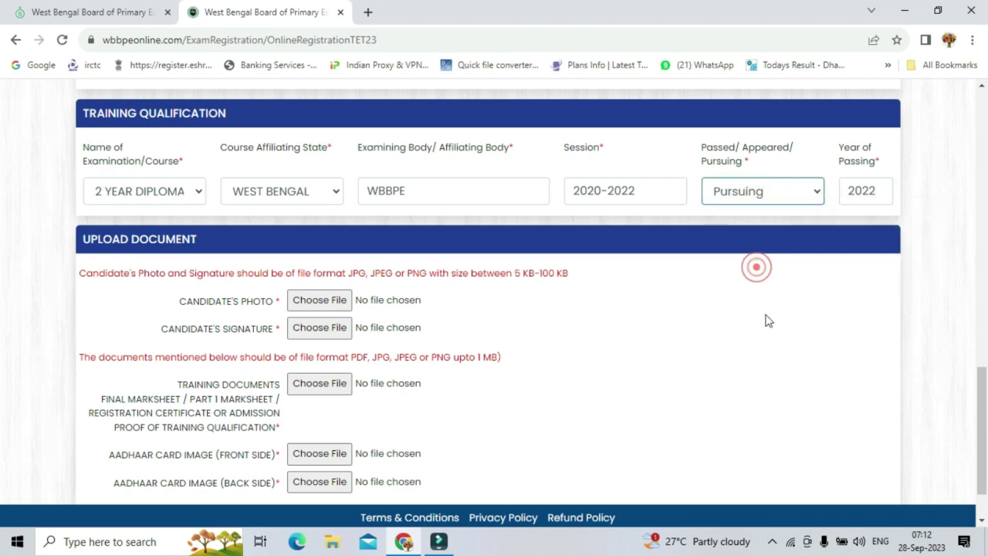
Settle the training status on Passed with 2022 as the year of passing
left_click_drag(874, 193, 856, 212)
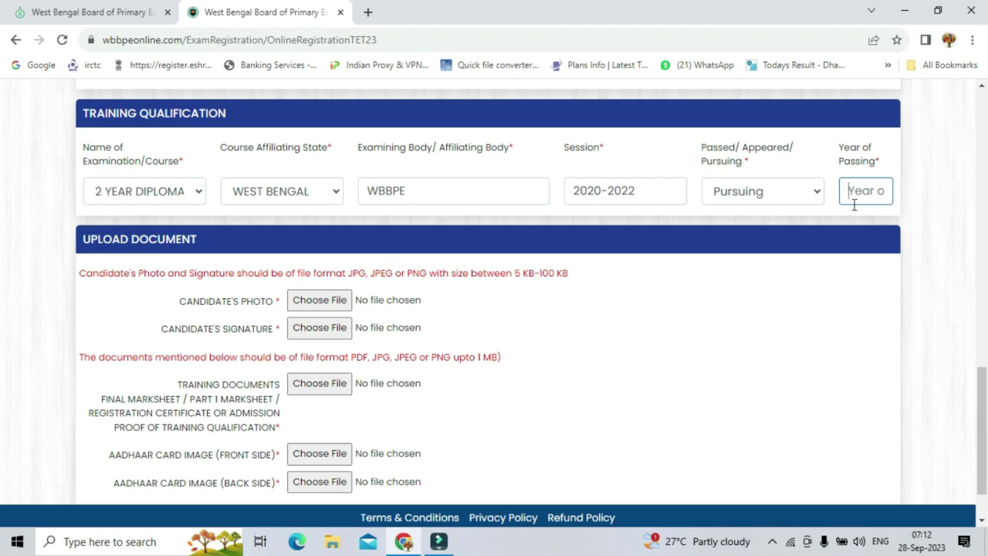
left_click(856, 197)
type("2025")
left_click(803, 193)
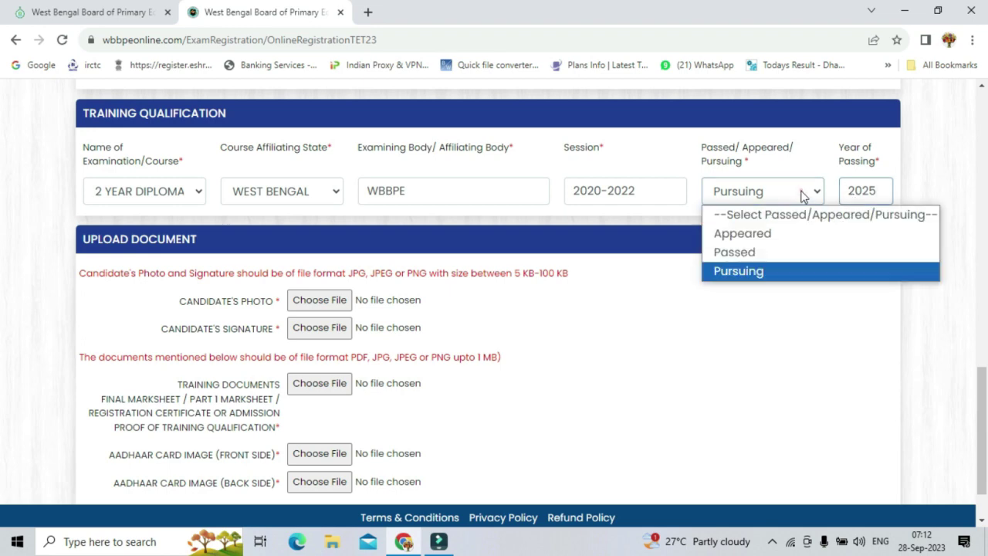
left_click(754, 266)
left_click(750, 242)
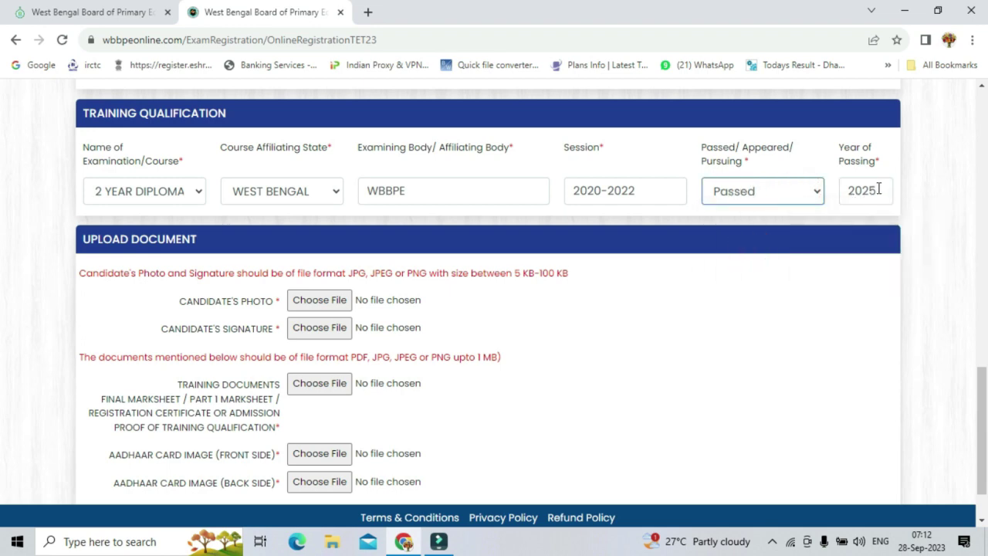
double_click(873, 187)
type("2")
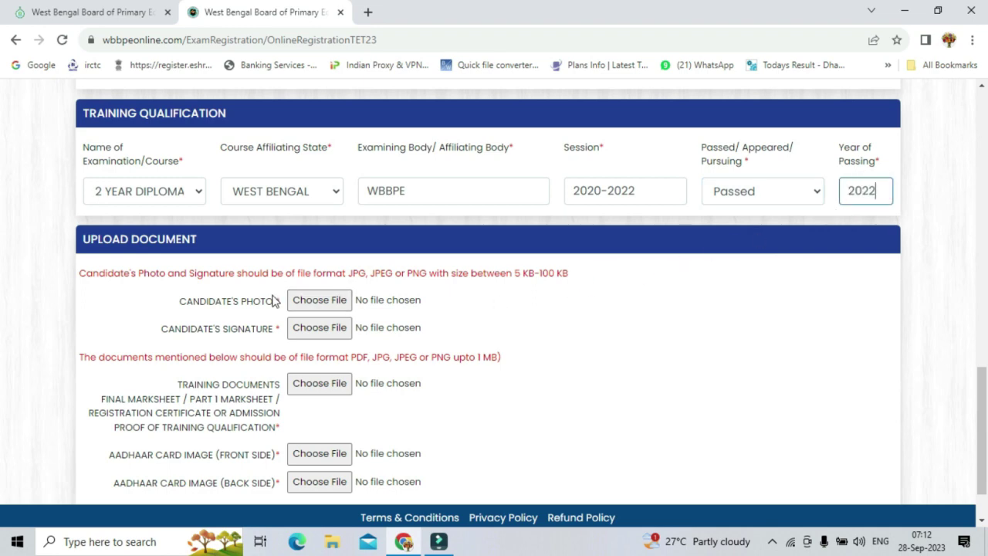
scroll(283, 286, "down", 1)
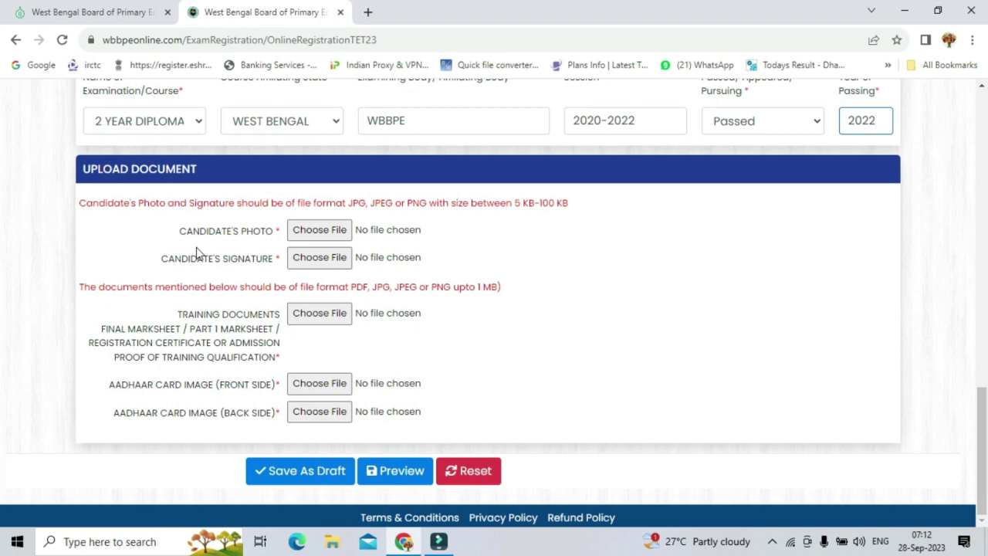
Upload the candidate's photo img20230925_13301227.jpg
left_click(315, 232)
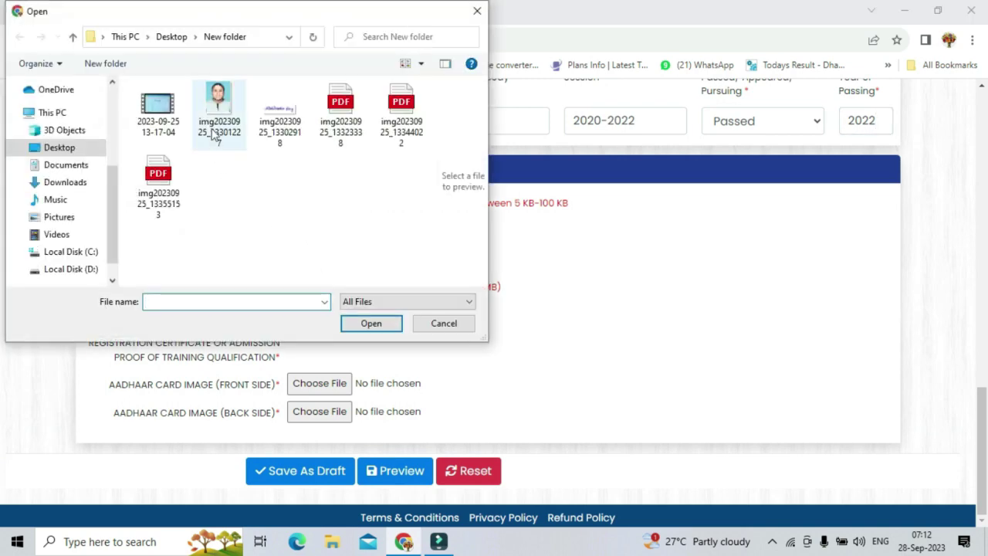
left_click(221, 113)
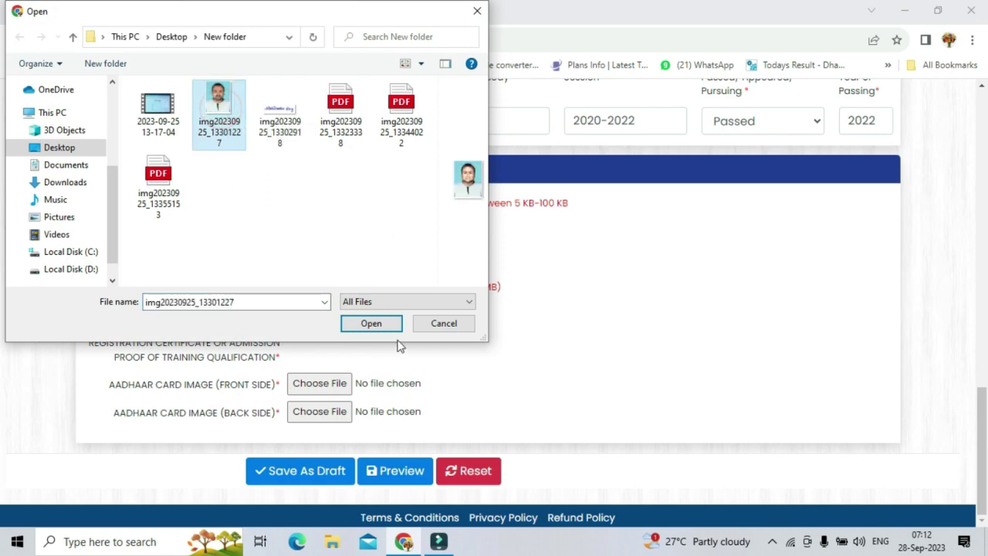
left_click(371, 324)
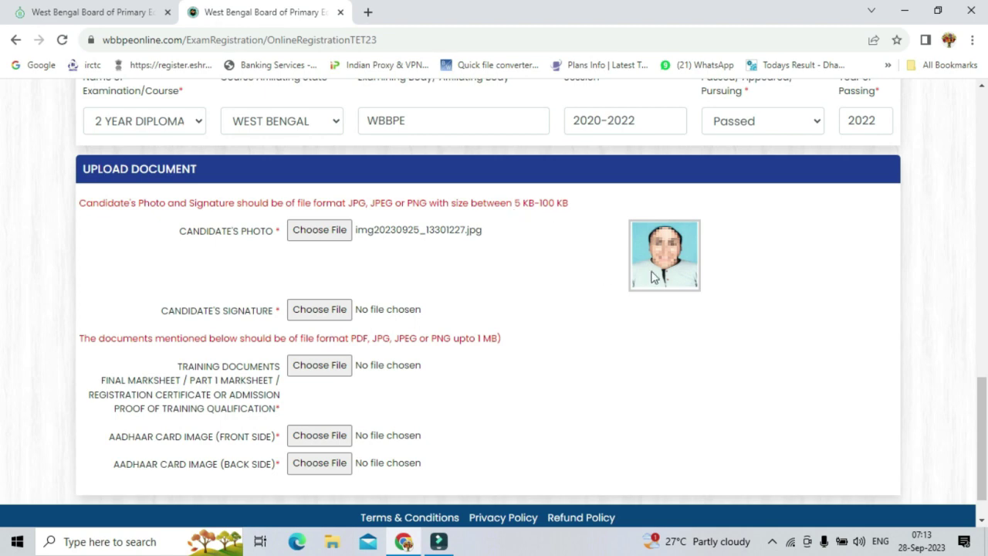
Upload the candidate's signature image img20230925_13302918.jpg
left_click(313, 309)
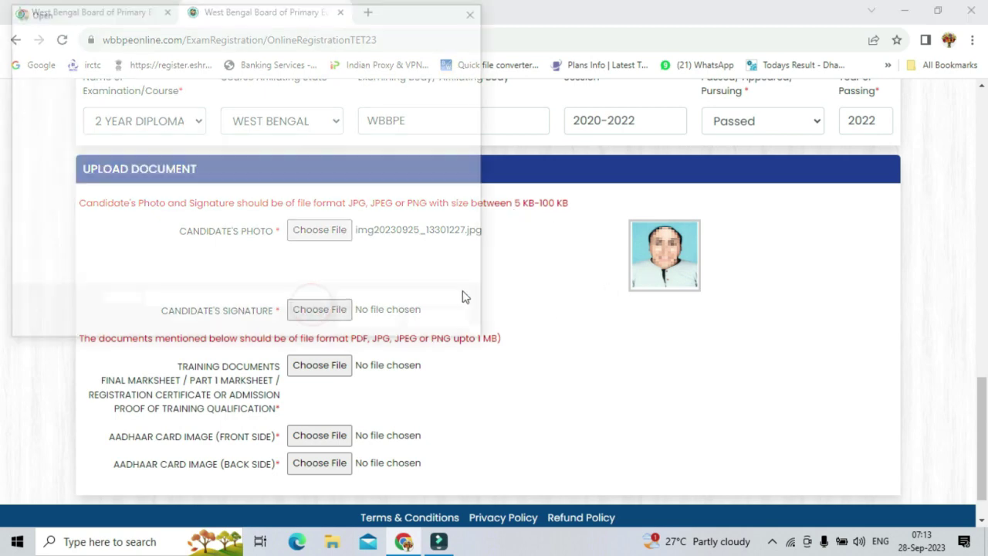
left_click(289, 142)
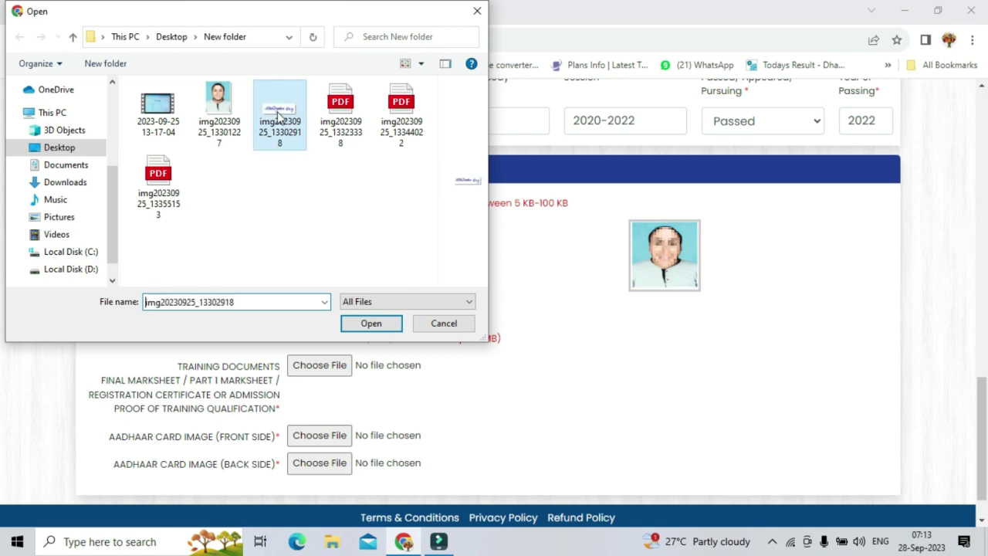
left_click(381, 325)
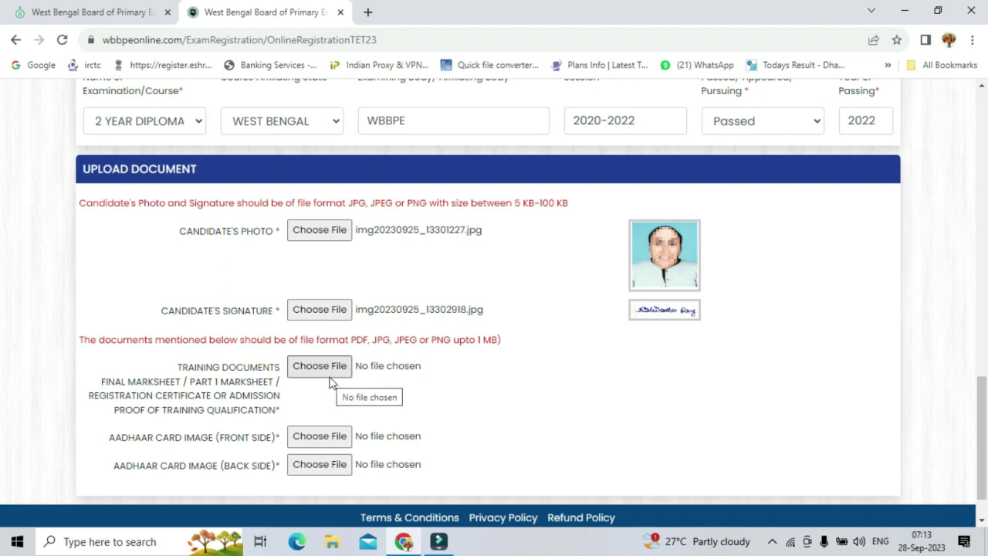
left_click(739, 125)
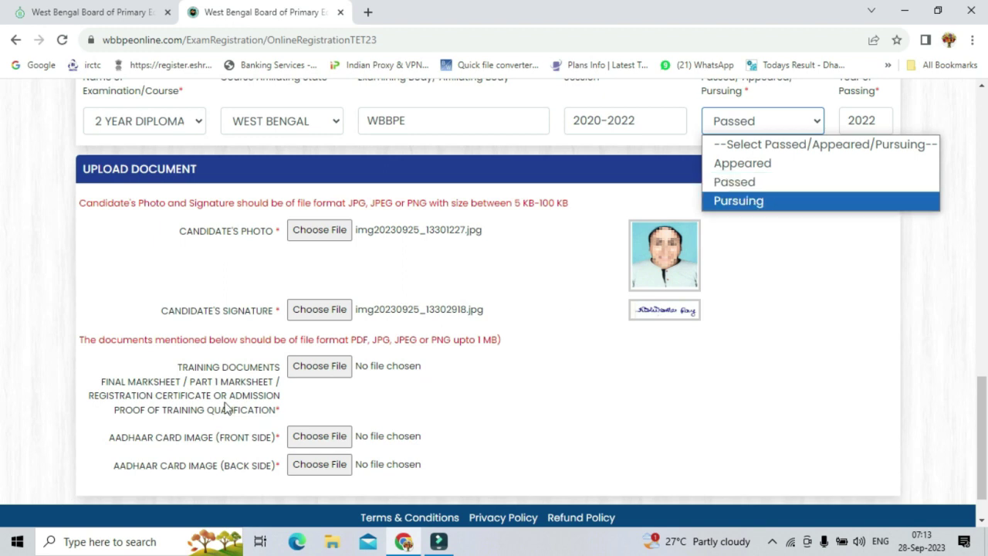
left_click(776, 205)
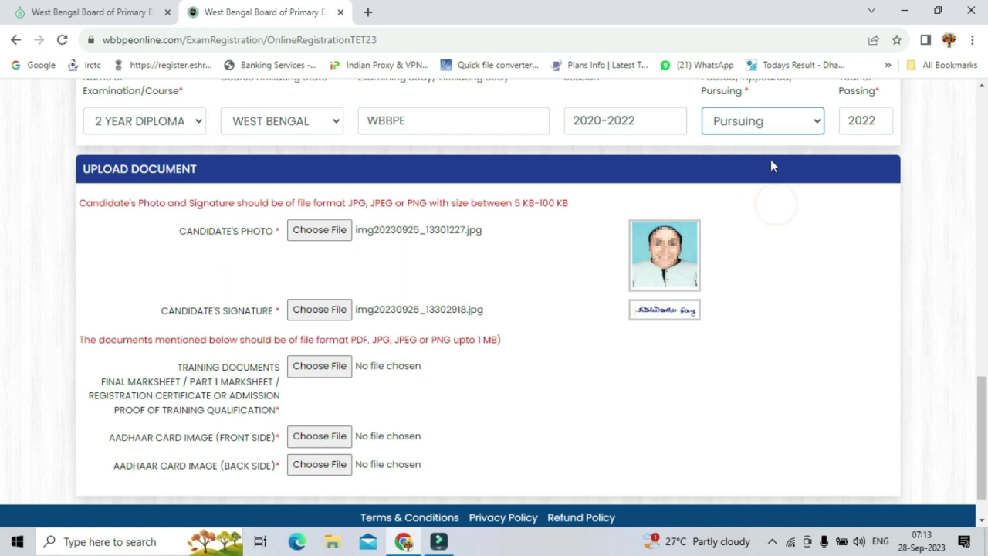
left_click(770, 132)
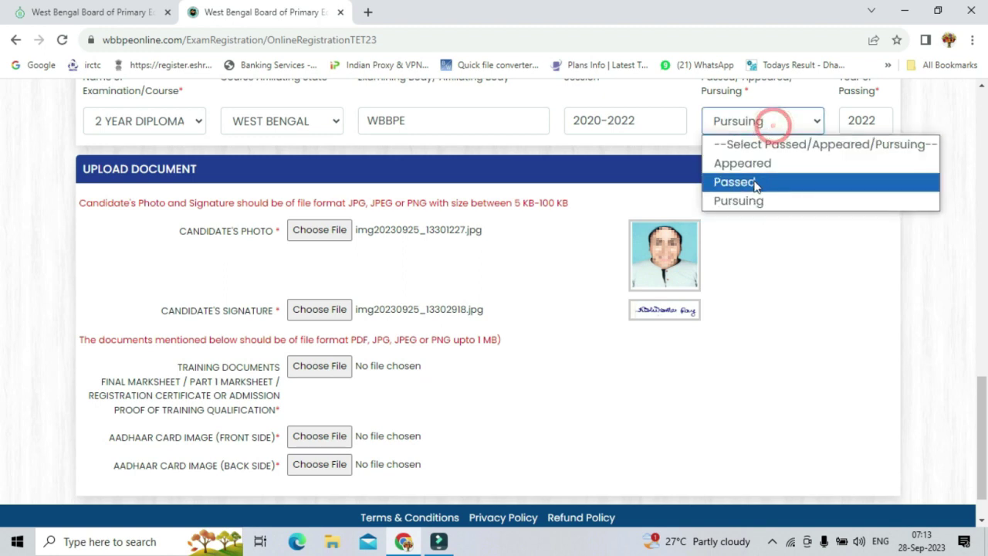
left_click(753, 181)
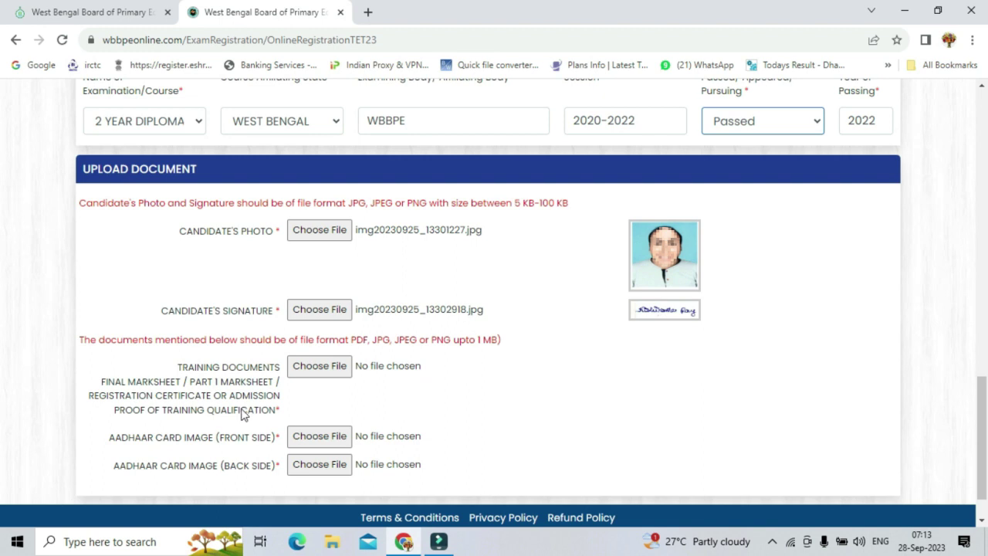
Attach img20230925_13323338.pdf as the training qualification document
left_click(335, 370)
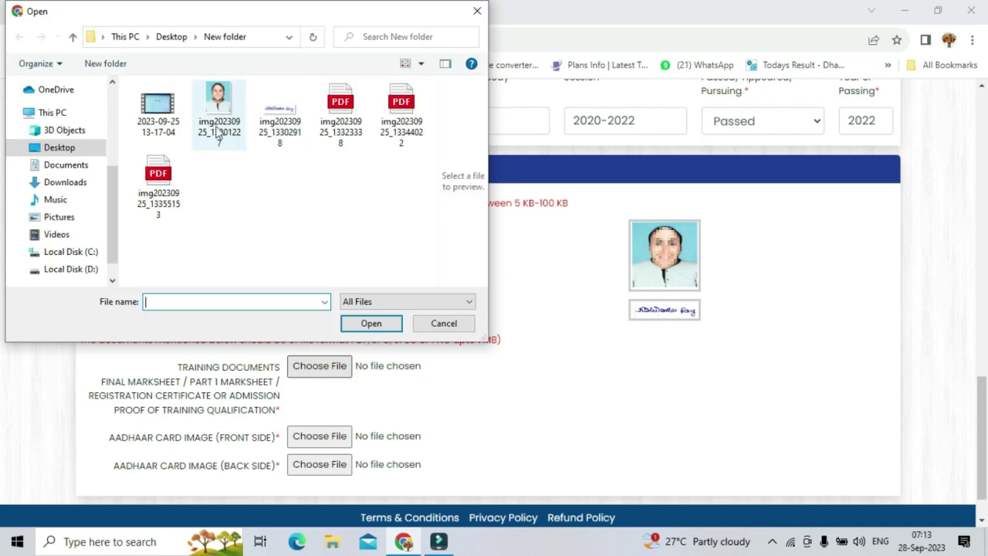
left_click(340, 114)
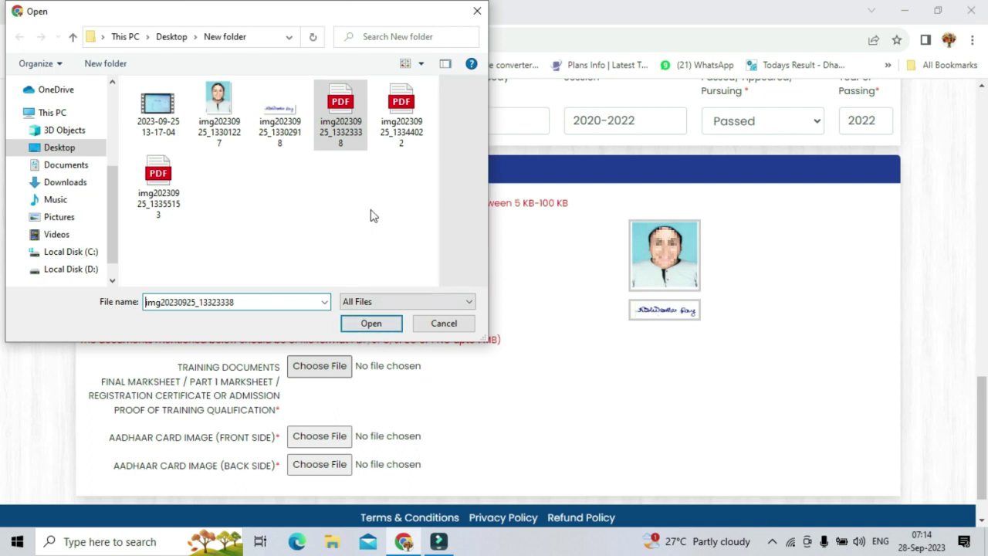
left_click(392, 325)
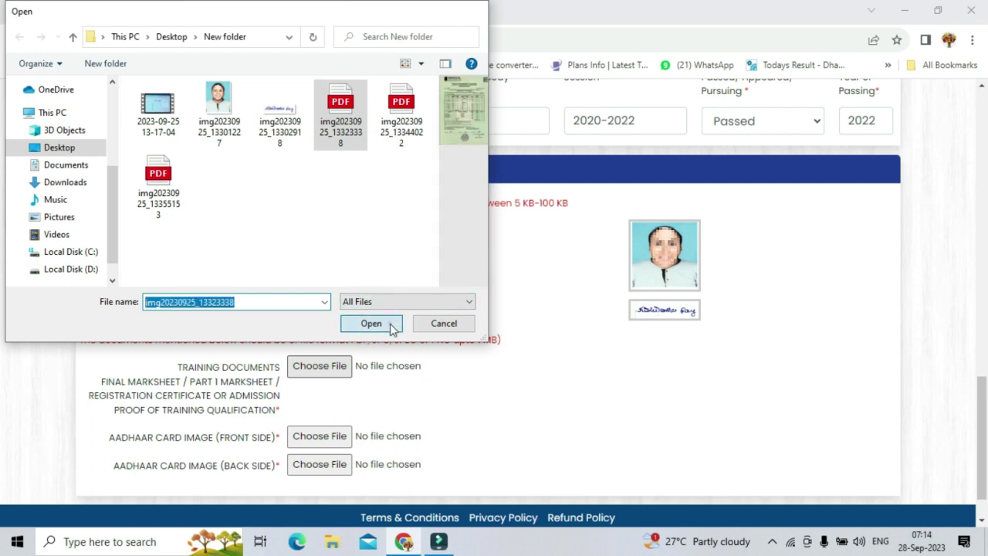
Attach the Aadhaar front (img20230925_13344022.pdf) and back (img20230925_13355153.pdf) PDFs
left_click(309, 440)
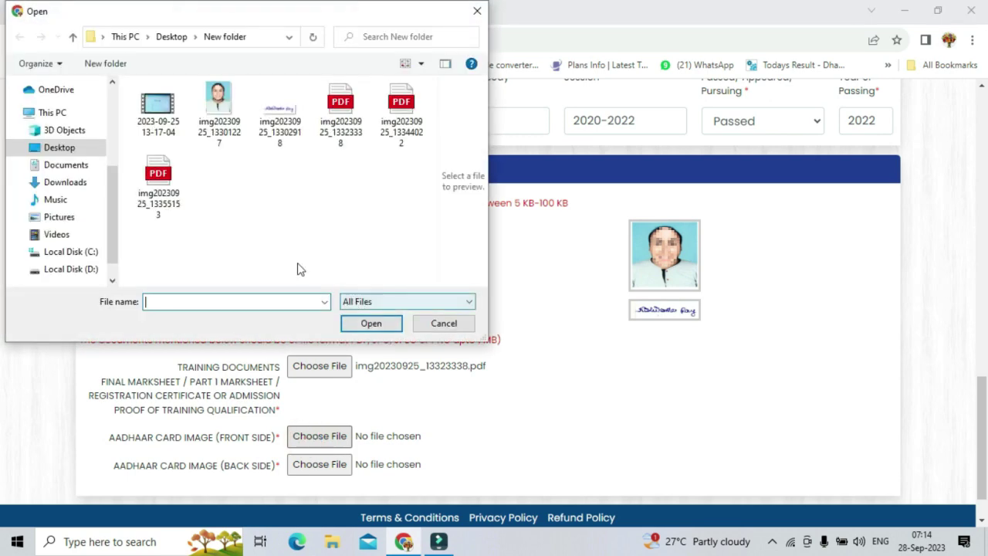
left_click(406, 110)
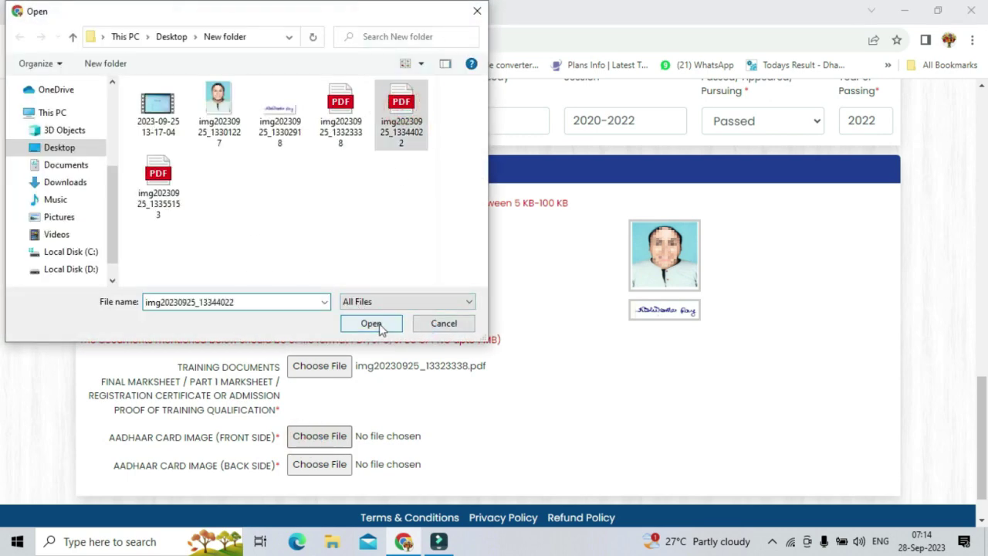
left_click(378, 324)
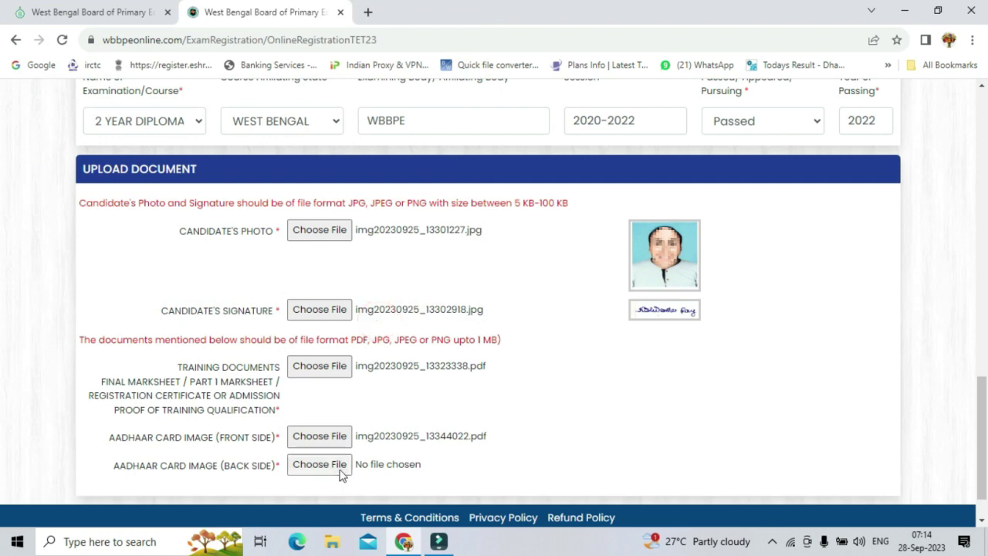
left_click(332, 466)
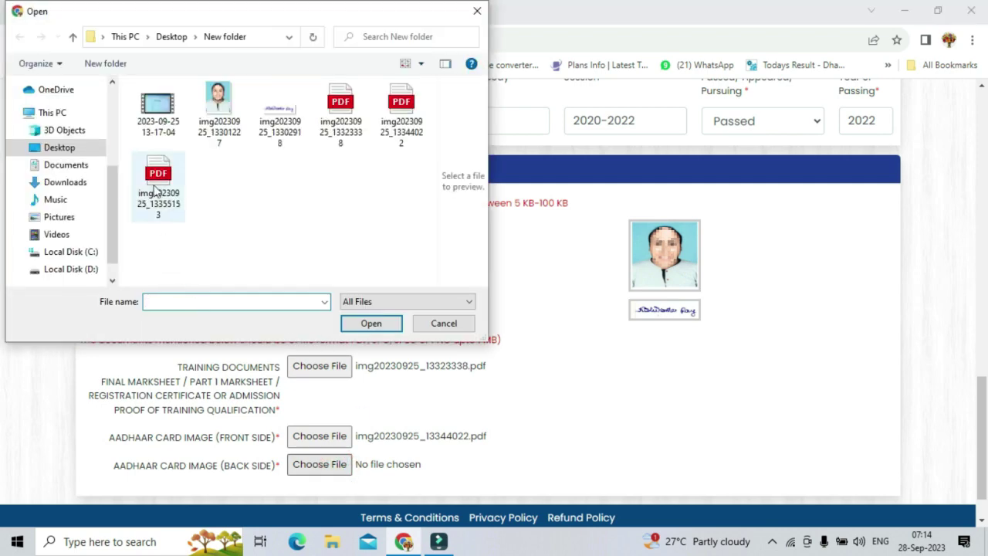
left_click(158, 193)
left_click(389, 329)
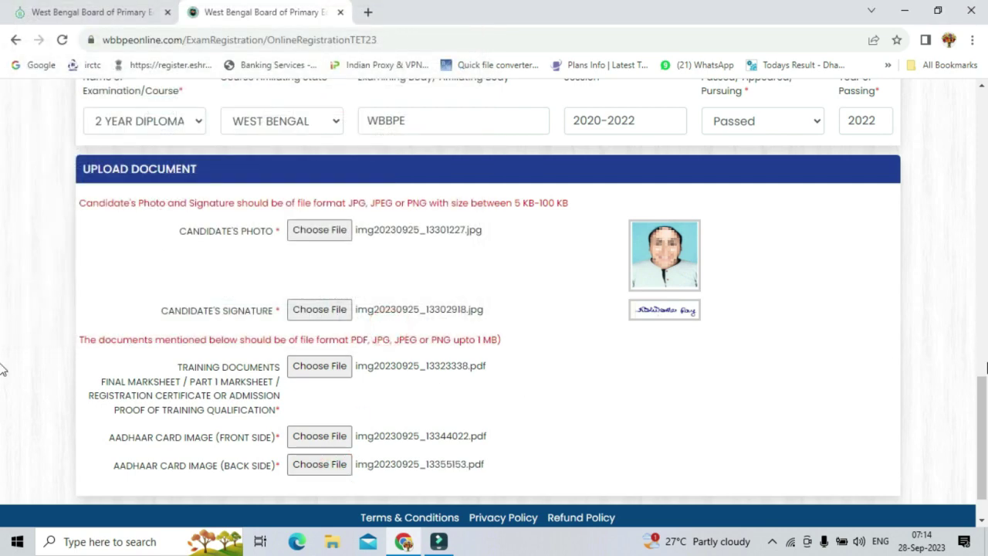
scroll(4, 448, "down", 1)
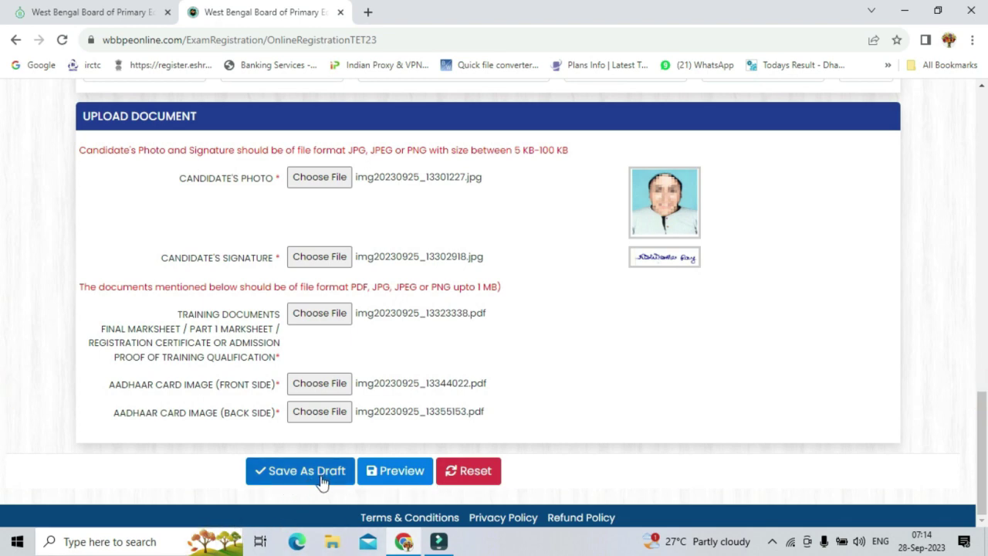
Save the application as a draft, accept the disclaimer, and submit it for INR 400.00 payment
left_click(394, 474)
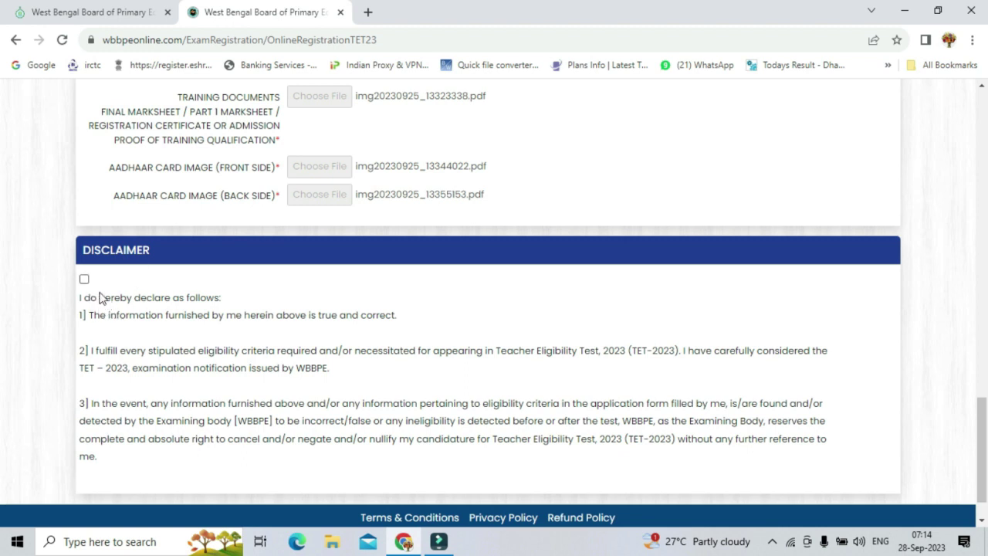
left_click(85, 281)
scroll(212, 340, "down", 1)
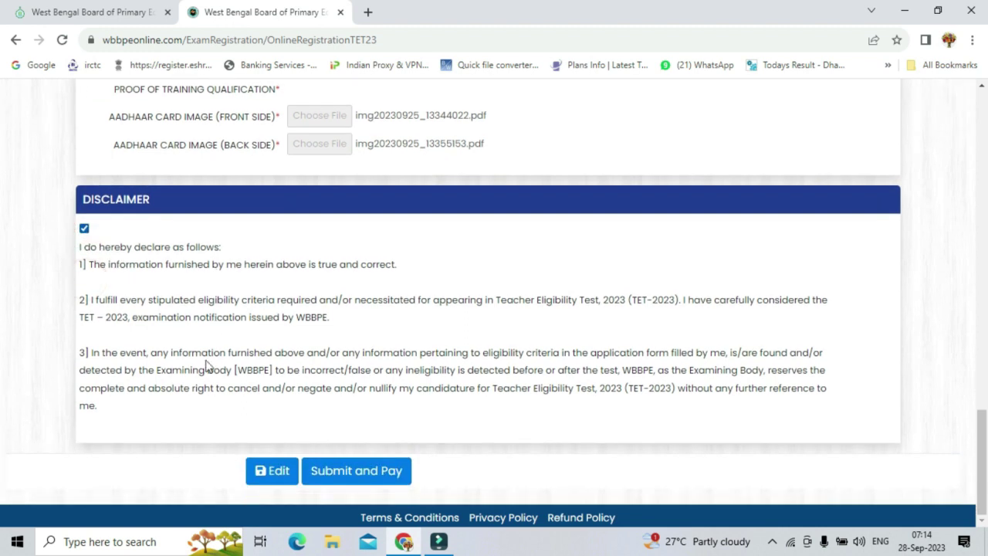
left_click(356, 477)
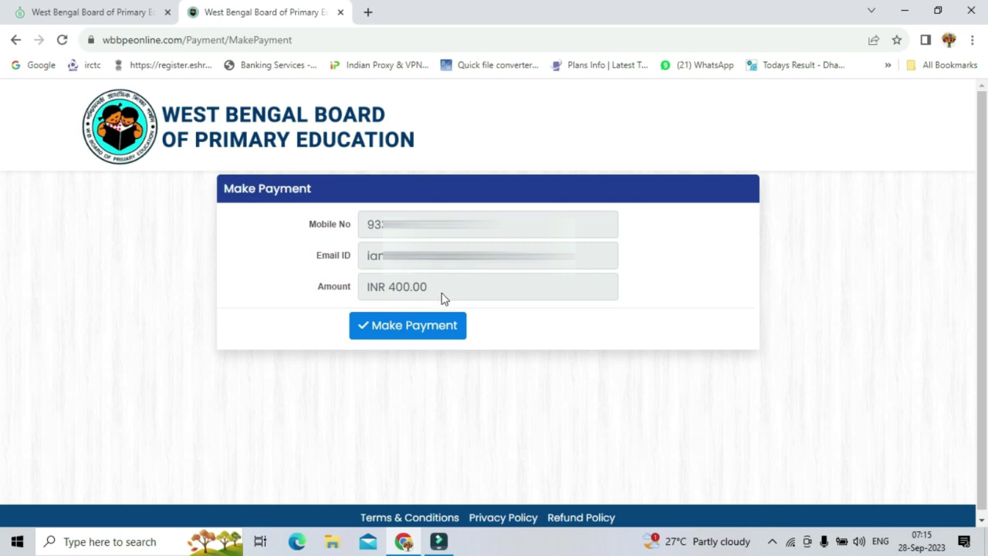
Pay the ₹400 application fee on BillDesk with the BHIM UPI QR option
left_click(413, 327)
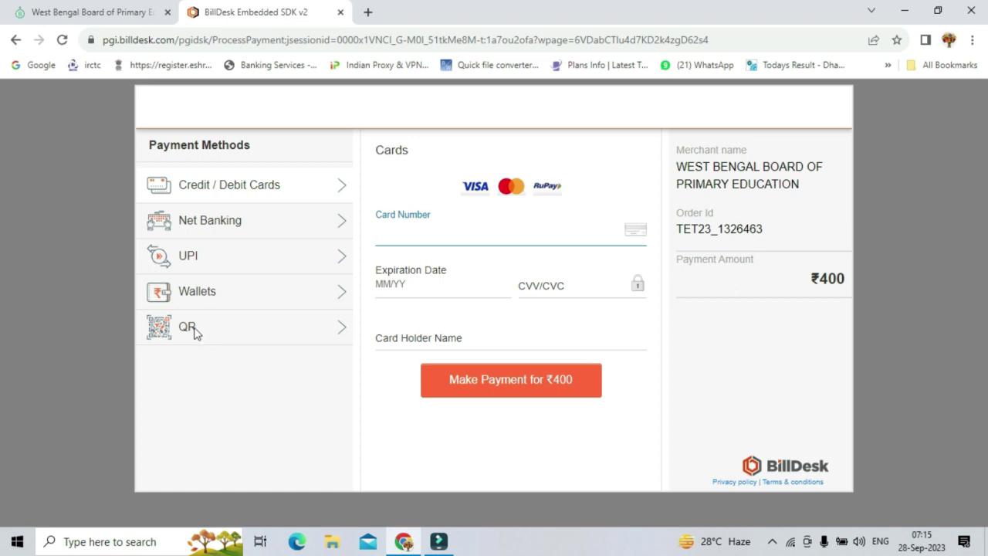
left_click(195, 332)
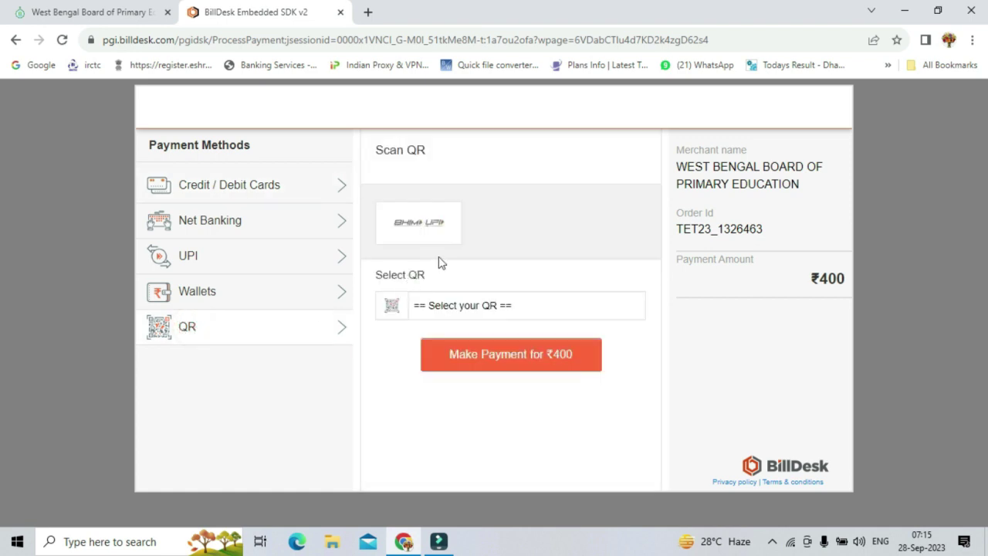
left_click(419, 232)
left_click(514, 358)
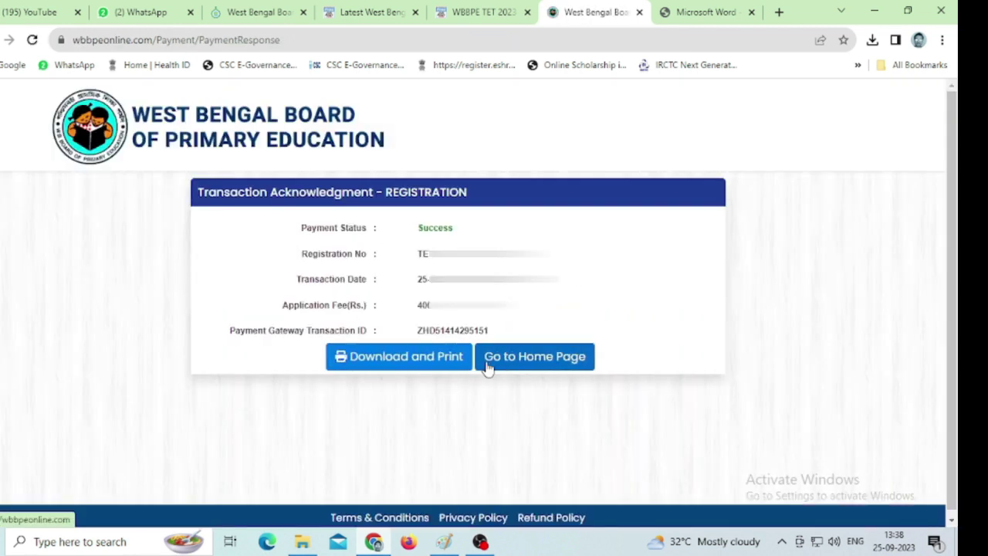
Print the payment acknowledgment, then return home and open the TET-2023 section
left_click(411, 364)
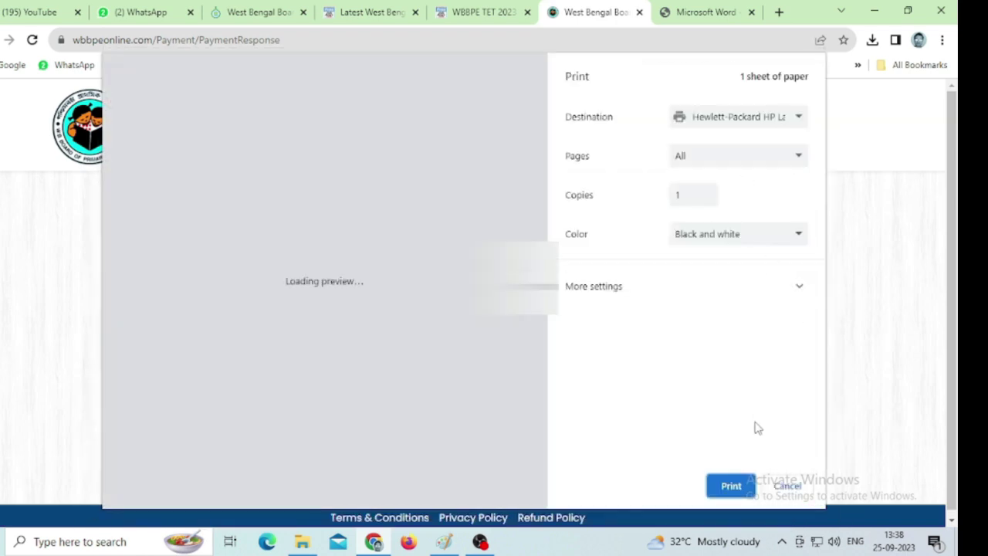
left_click(730, 488)
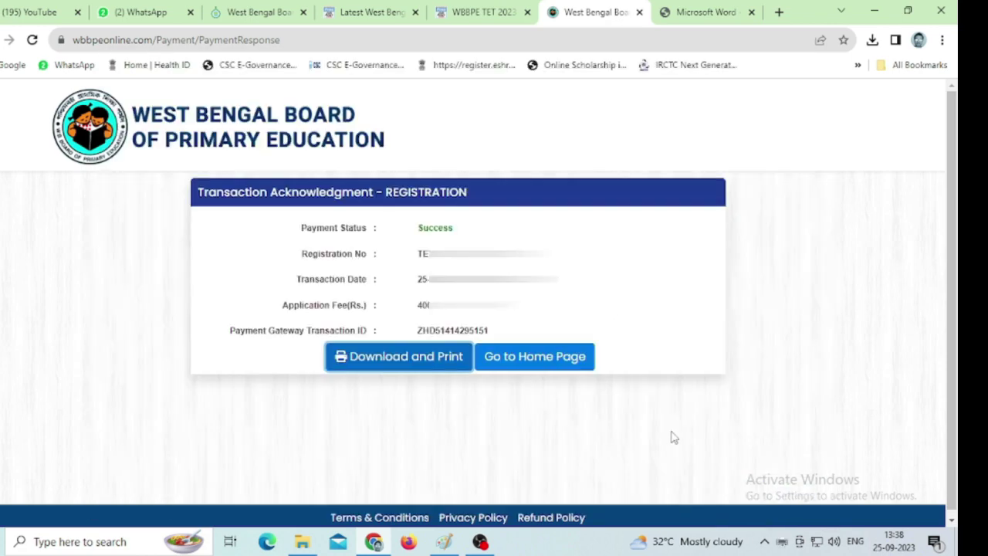
left_click(535, 356)
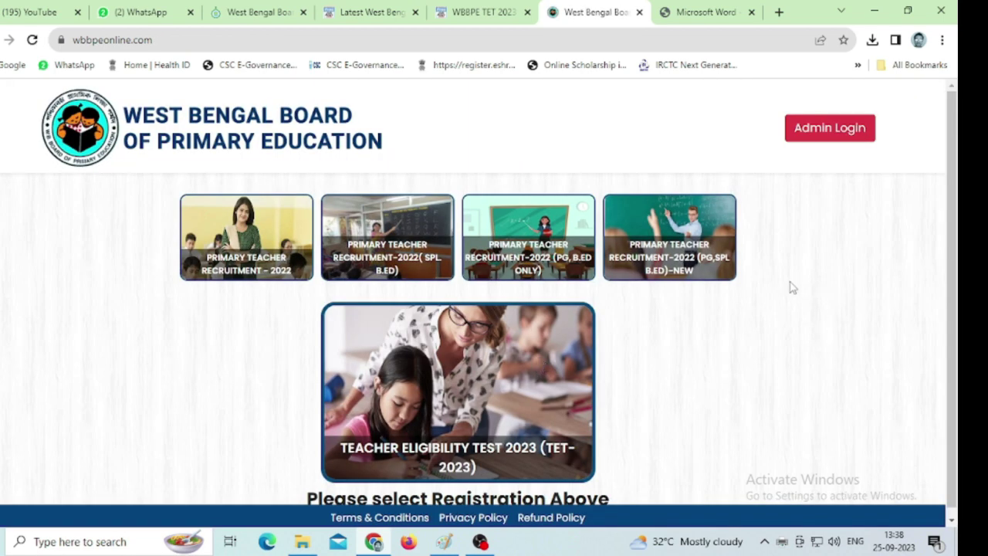
scroll(736, 291, "down", 1)
left_click(437, 393)
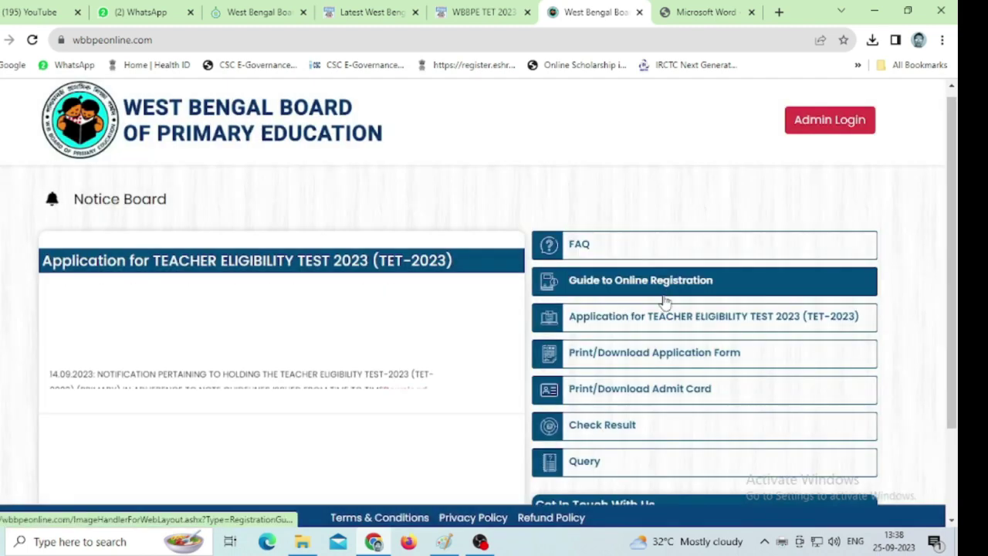
Generate the completed TET-2023 application form PDF and send it to the printer
left_click(632, 360)
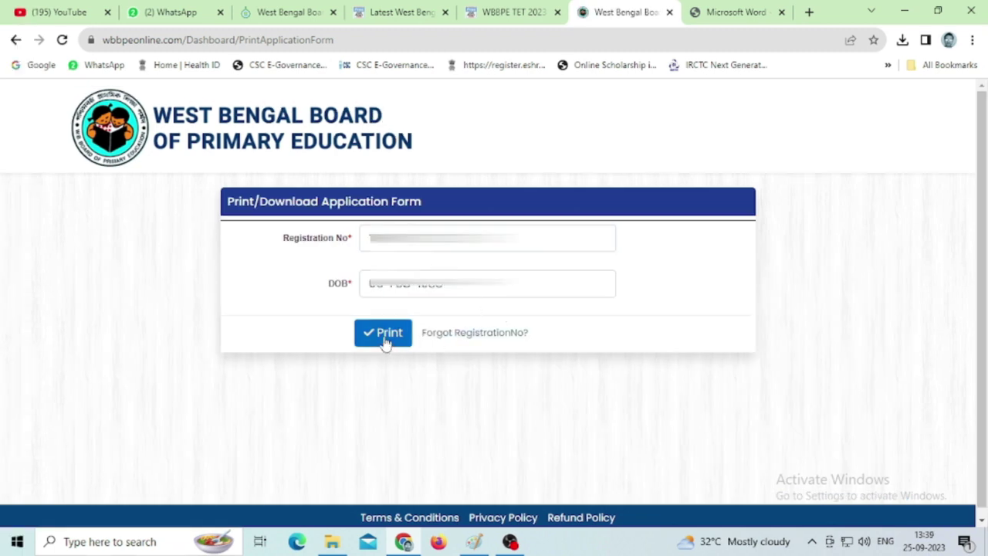
left_click(385, 334)
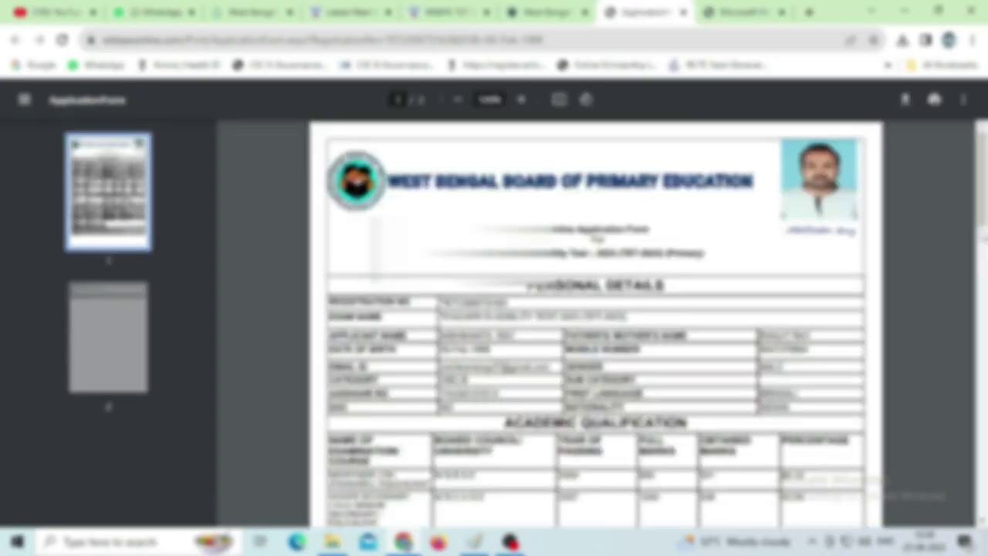
left_click(935, 101)
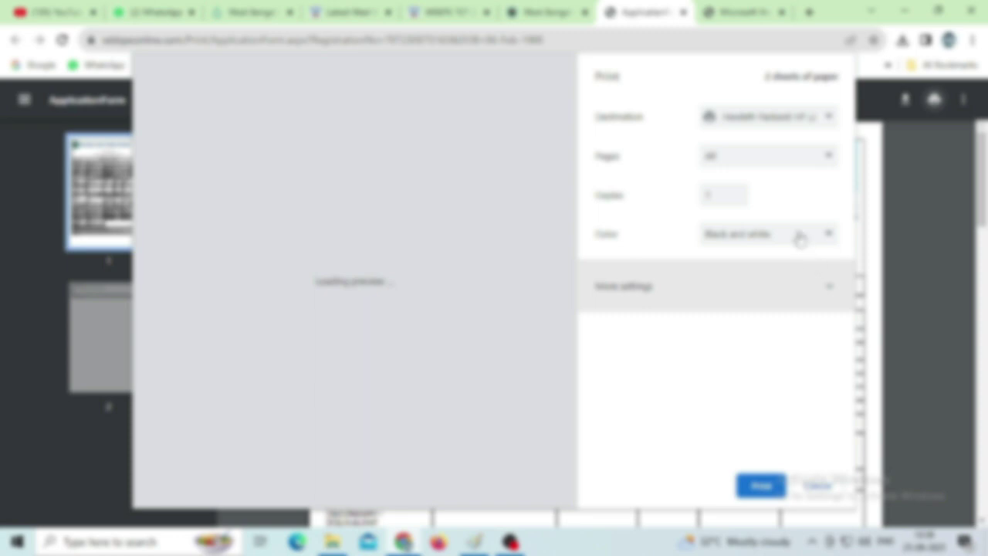
left_click(765, 487)
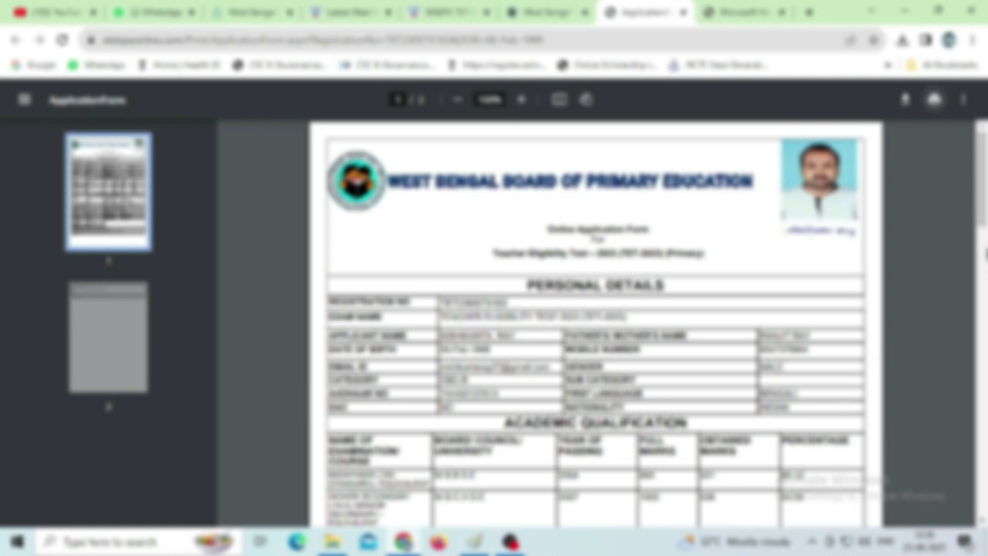
left_click_drag(984, 223, 984, 154)
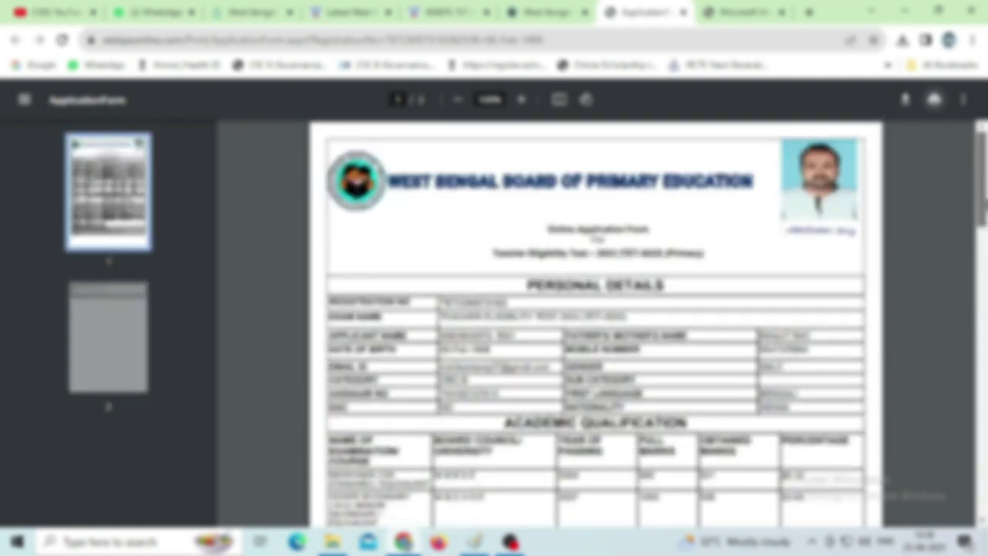